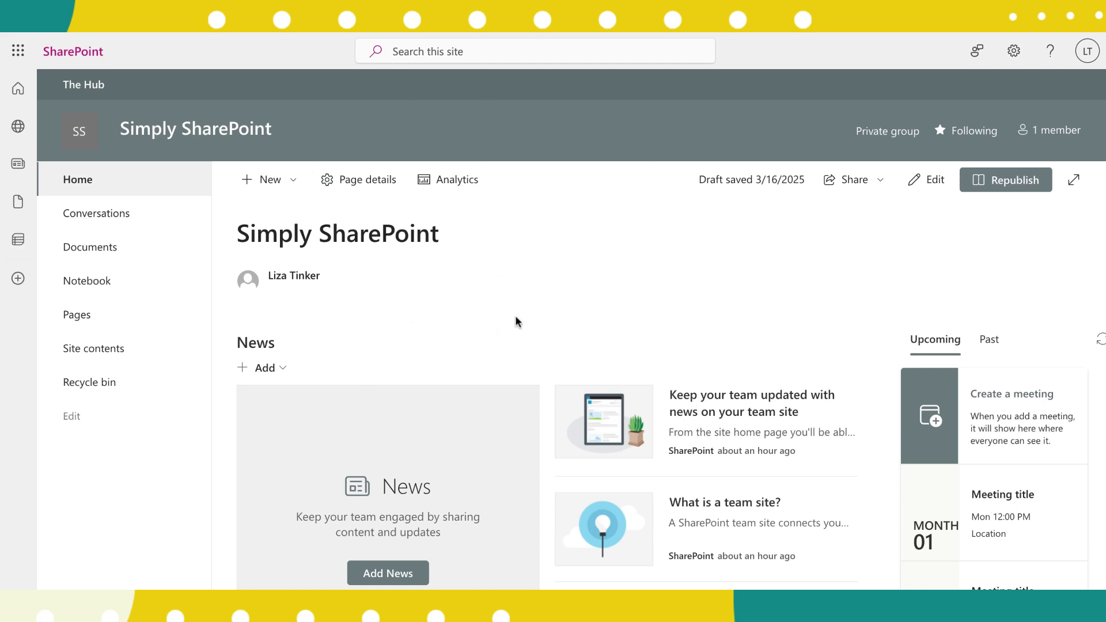
Step: Create a new site page from the Blank page template
{"action": "left_click", "coordinate": [289, 183]}
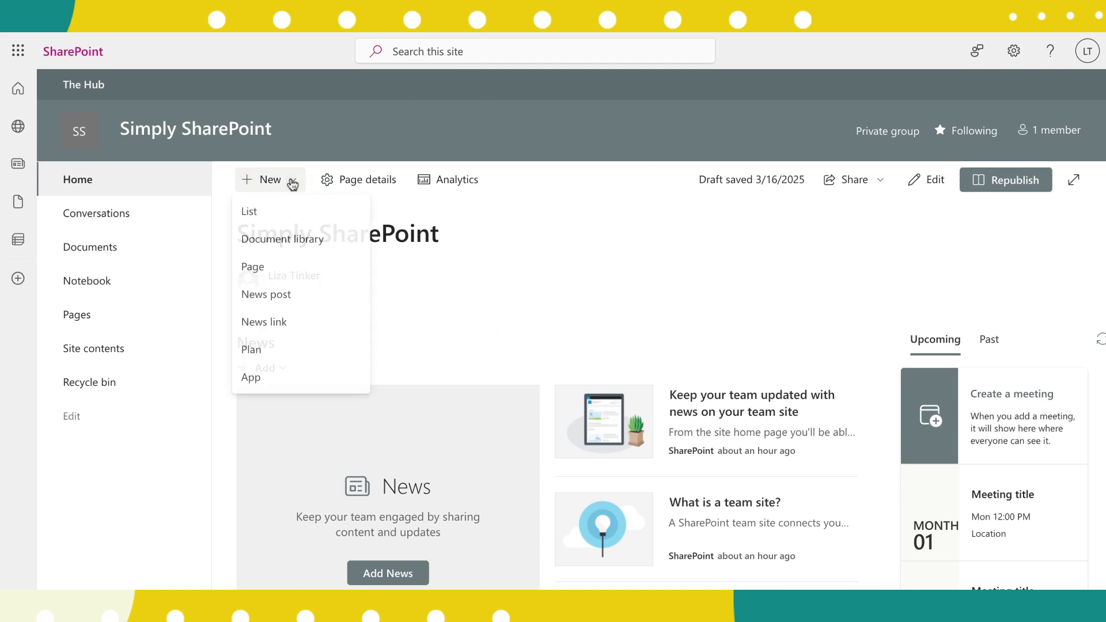
{"action": "left_click", "coordinate": [282, 270]}
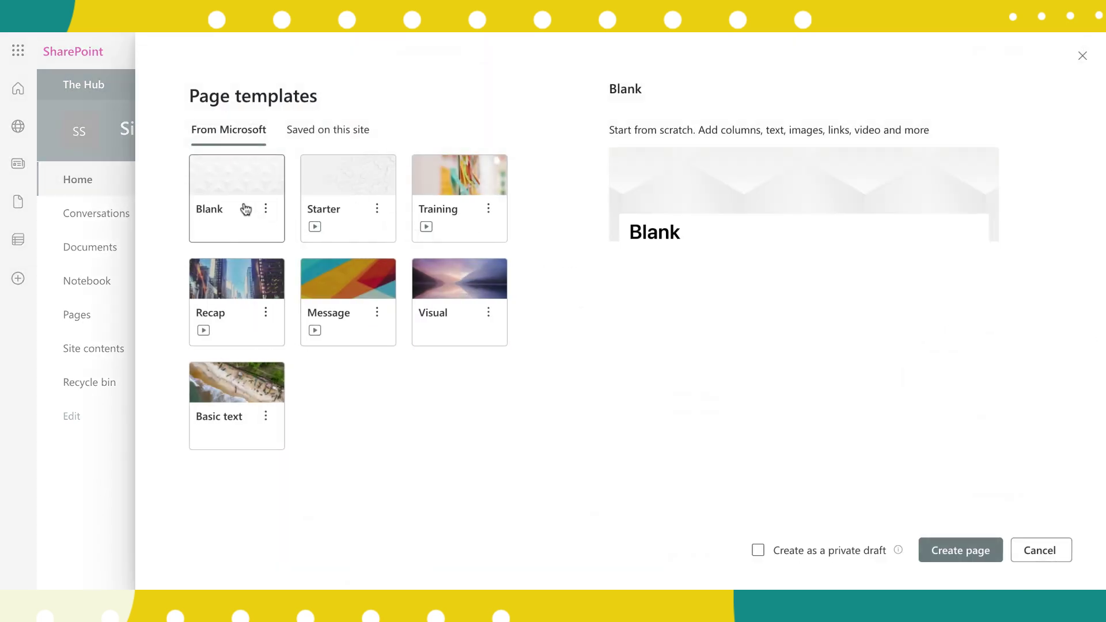
{"action": "left_click", "coordinate": [959, 552]}
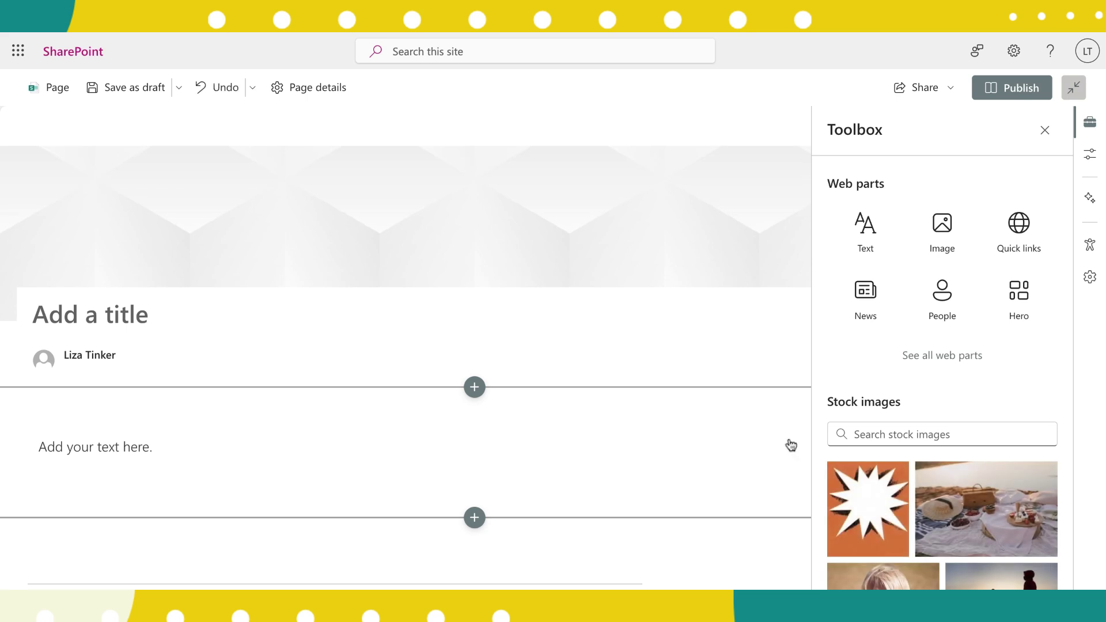
Step: Title the page "SharePoint Training Hub"
{"action": "left_click", "coordinate": [69, 316]}
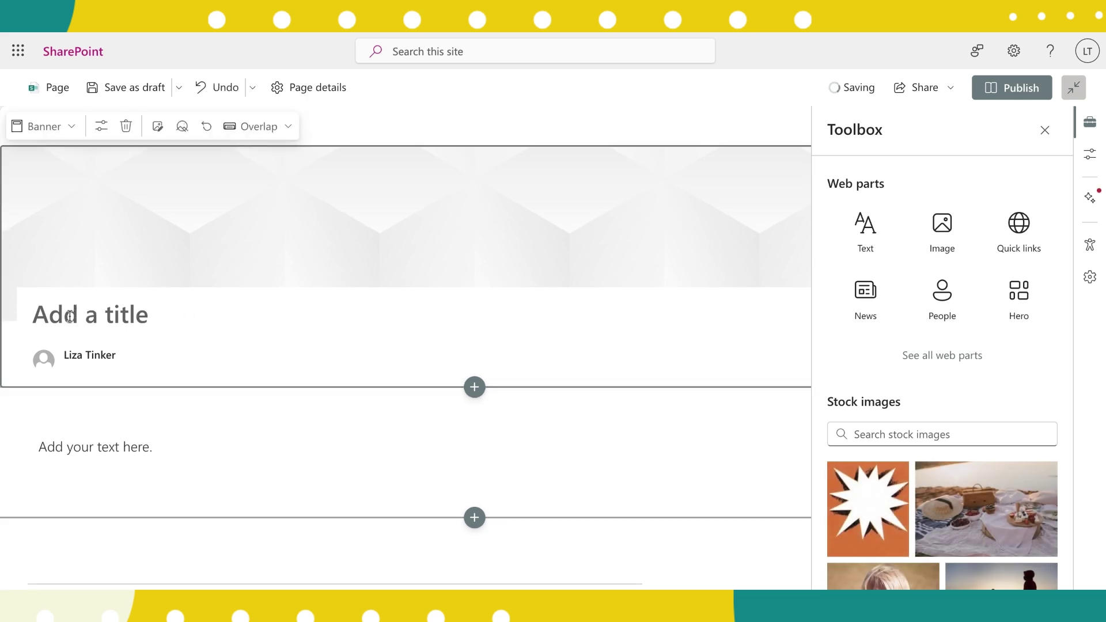
{"action": "type", "text": "Sh"}
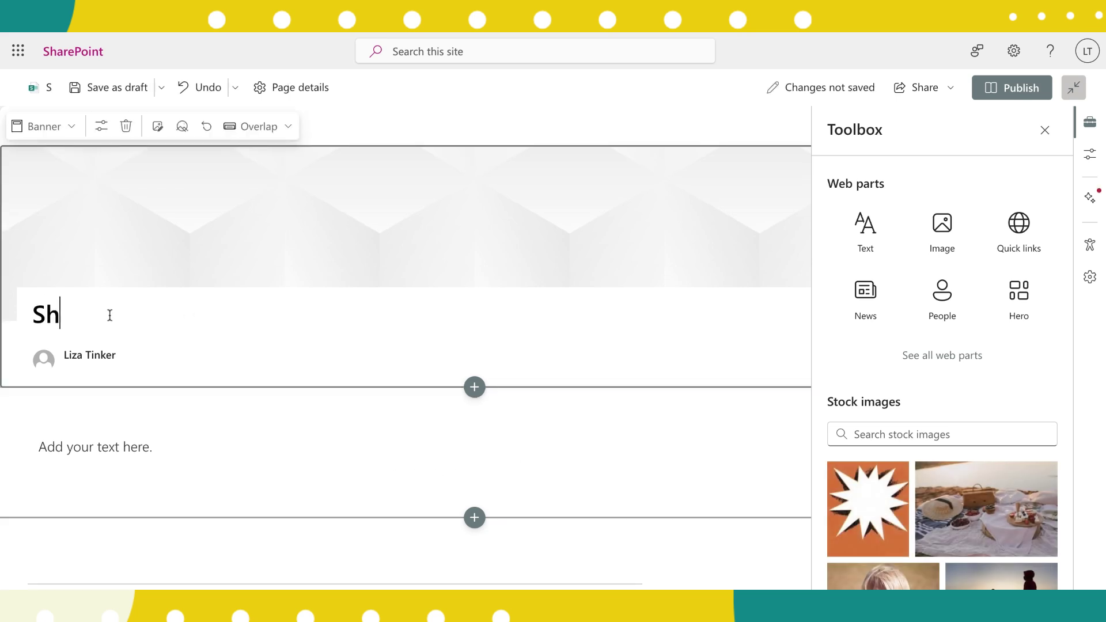
{"action": "type", "text": "arePoint Training Hub"}
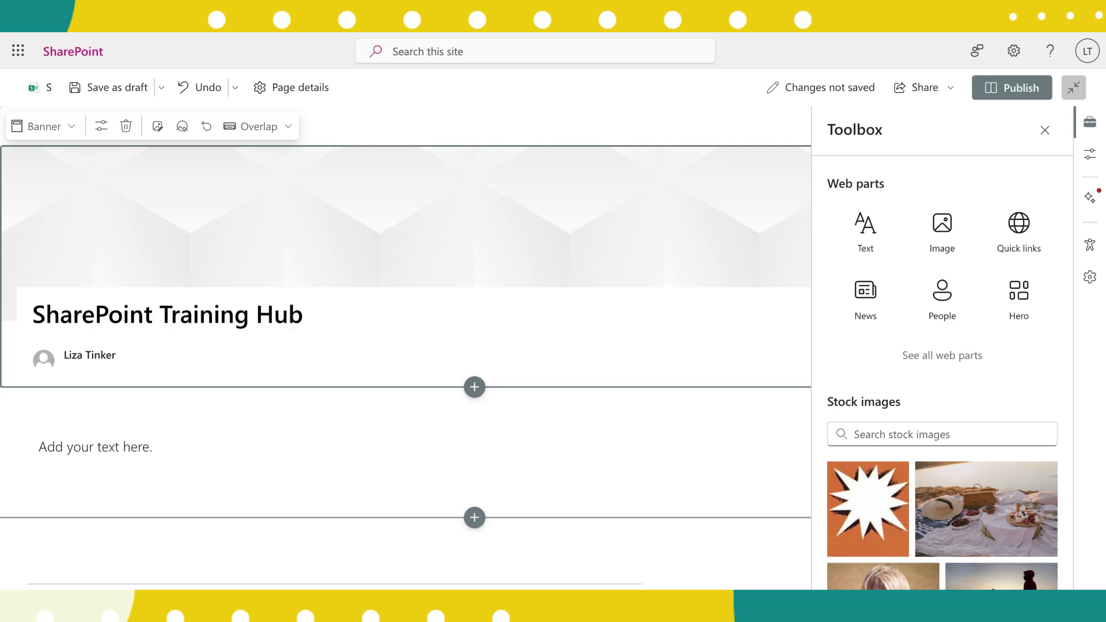
Step: Enter the intro text "Welcome to the SharePoint Training Hub. Here you will find videos on SharePoint Training." and close the Toolbox
{"action": "left_click", "coordinate": [299, 457]}
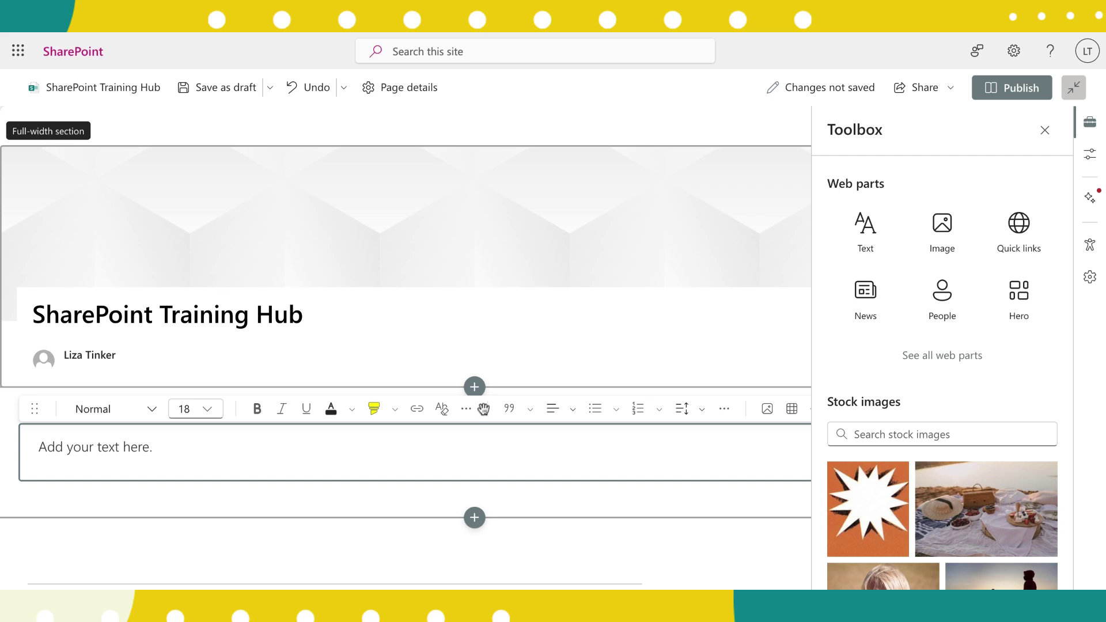
{"action": "scroll", "coordinate": [580, 280], "scroll_direction": "down", "scroll_amount": 2}
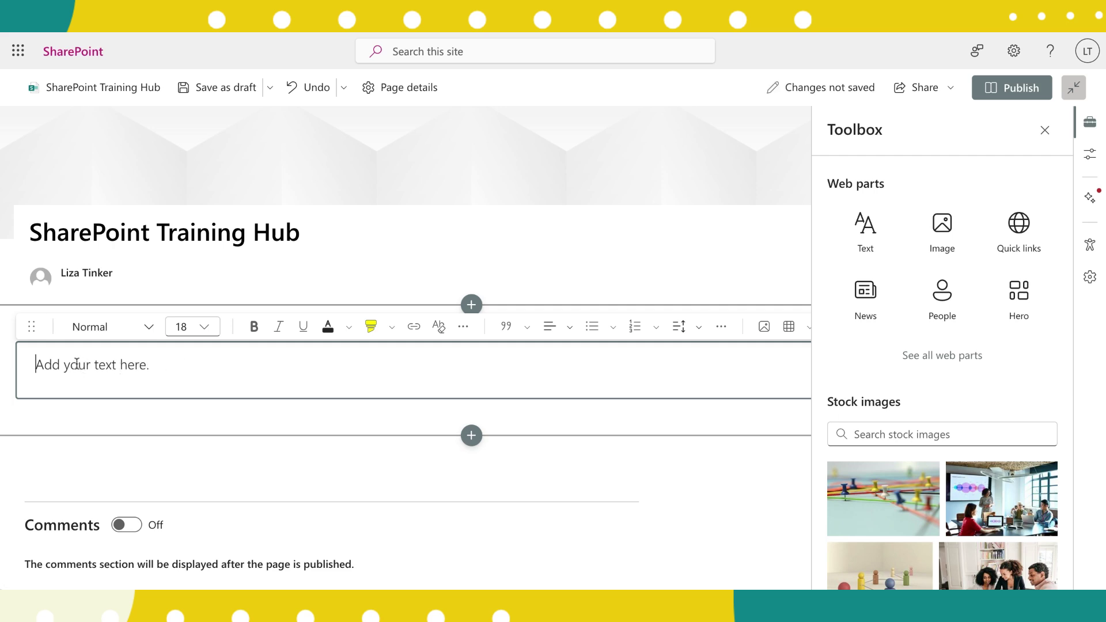
{"action": "type", "text": "Welcome to the SharePoint Training Hub. Here you will find videos on SharePoint Training."}
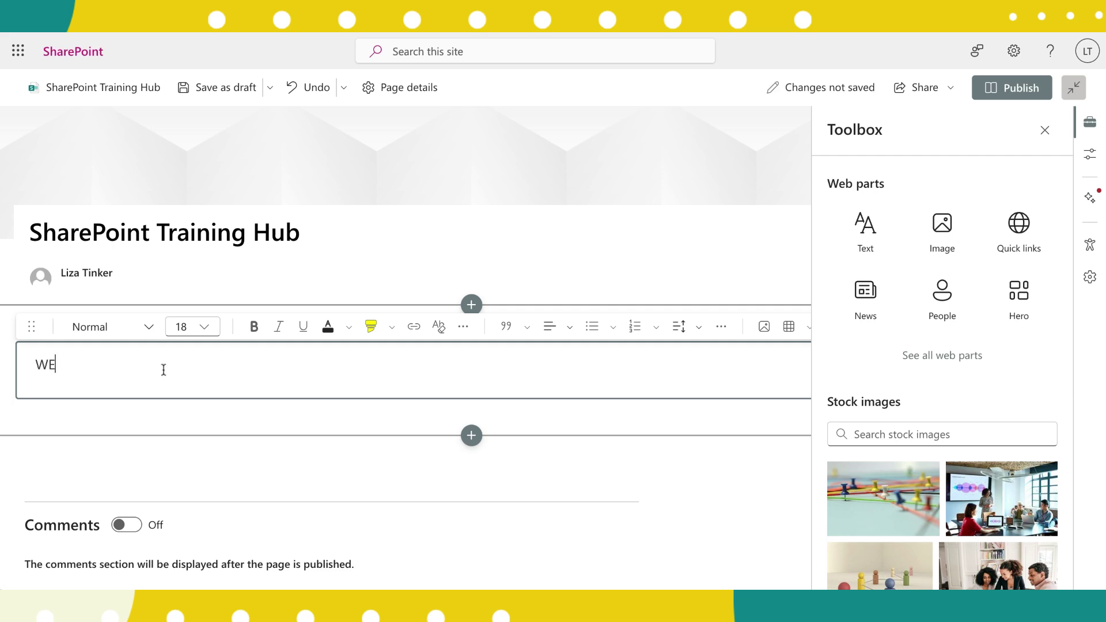
{"action": "left_click", "coordinate": [1045, 132]}
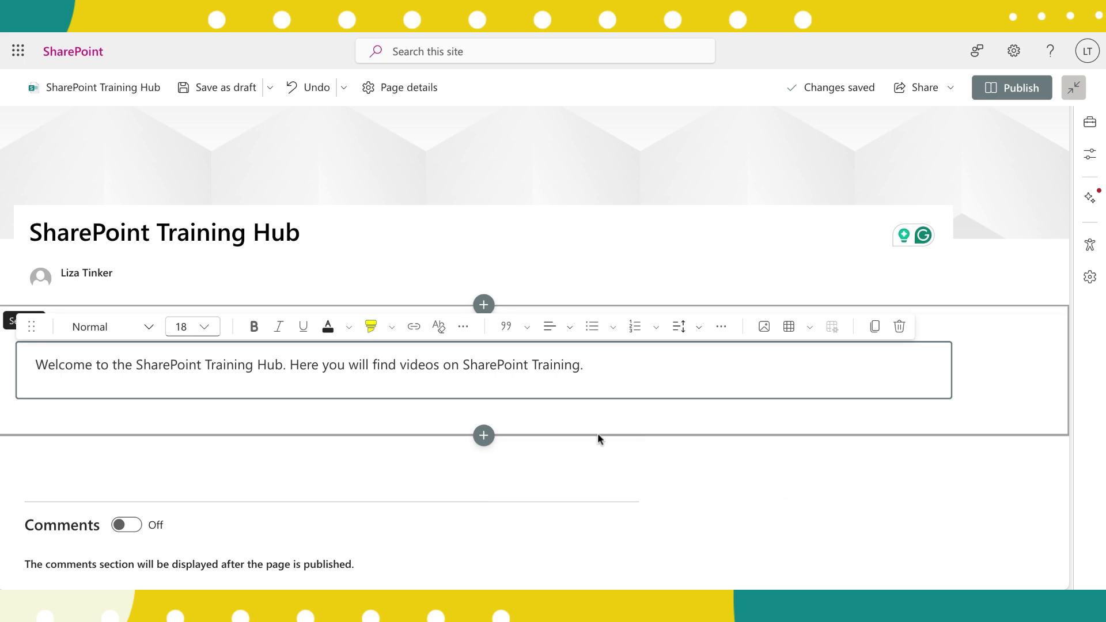
Step: Add a vertical section containing a Group calendar web part, and save the page as a draft
{"action": "left_click", "coordinate": [487, 436]}
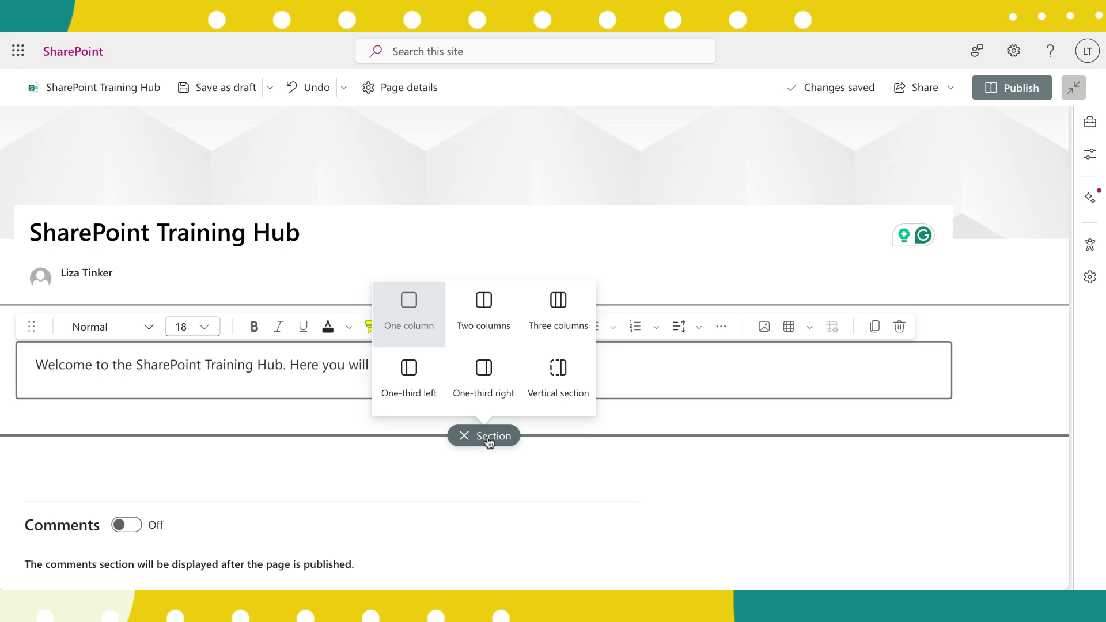
{"action": "left_click", "coordinate": [558, 372]}
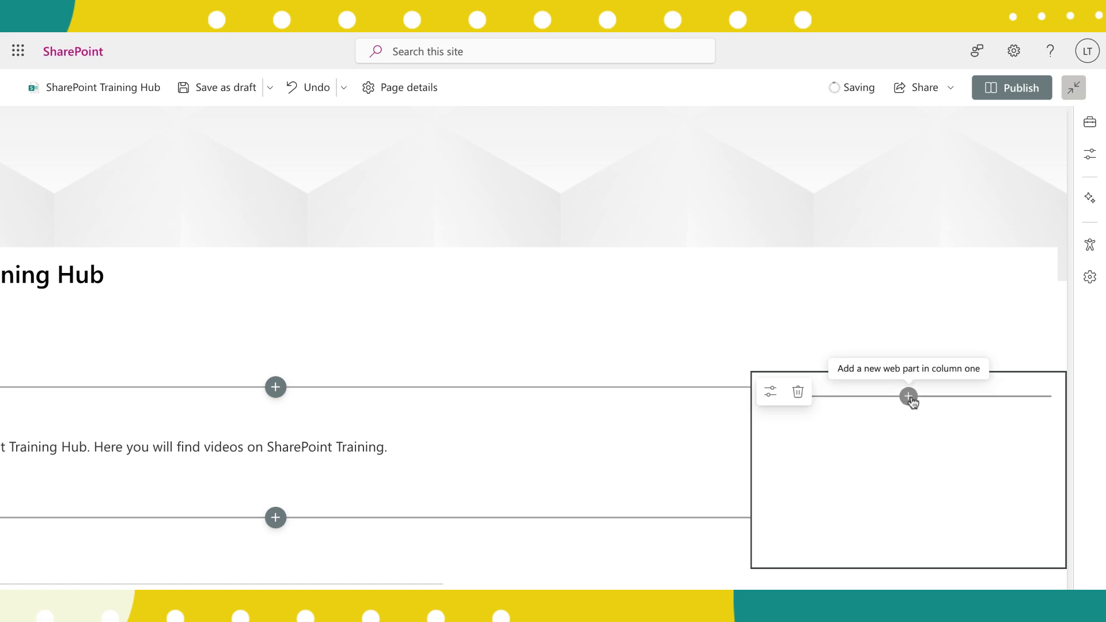
{"action": "left_click", "coordinate": [909, 396]}
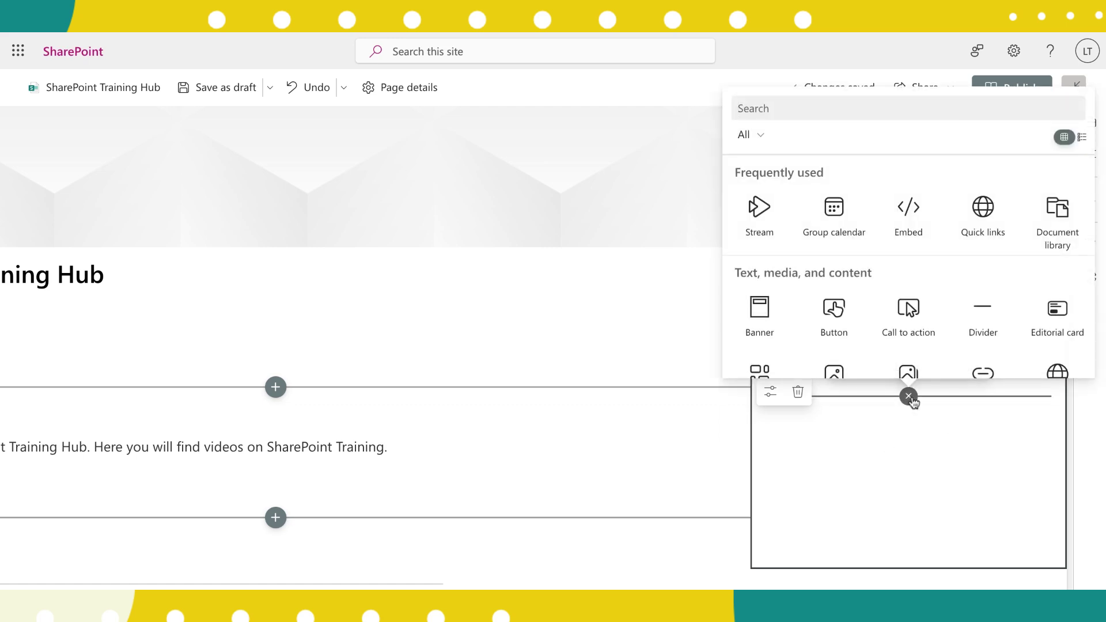
{"action": "left_click", "coordinate": [834, 208]}
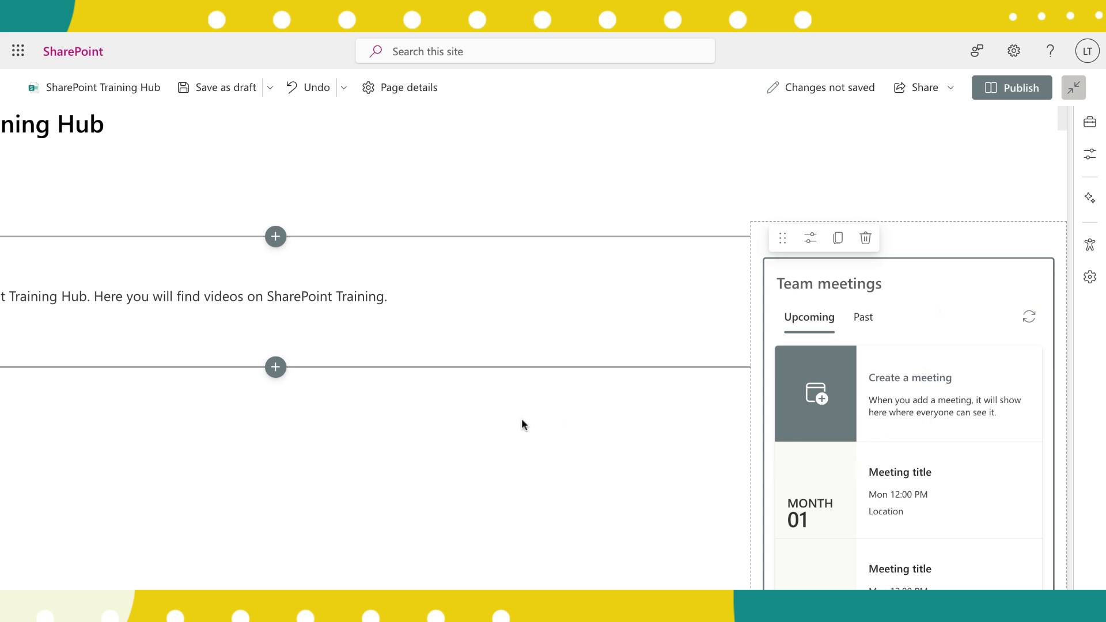
{"action": "left_click", "coordinate": [218, 97]}
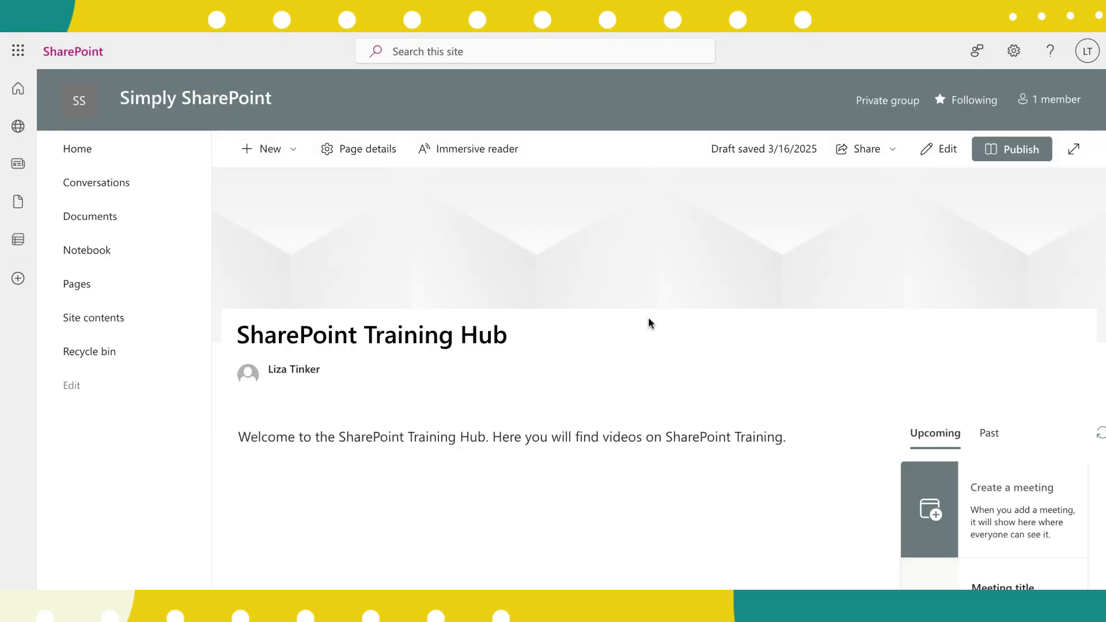
Step: Reopen the page for editing and add a two-column section below the welcome text with a Stream web part in its first column
{"action": "left_click", "coordinate": [940, 149]}
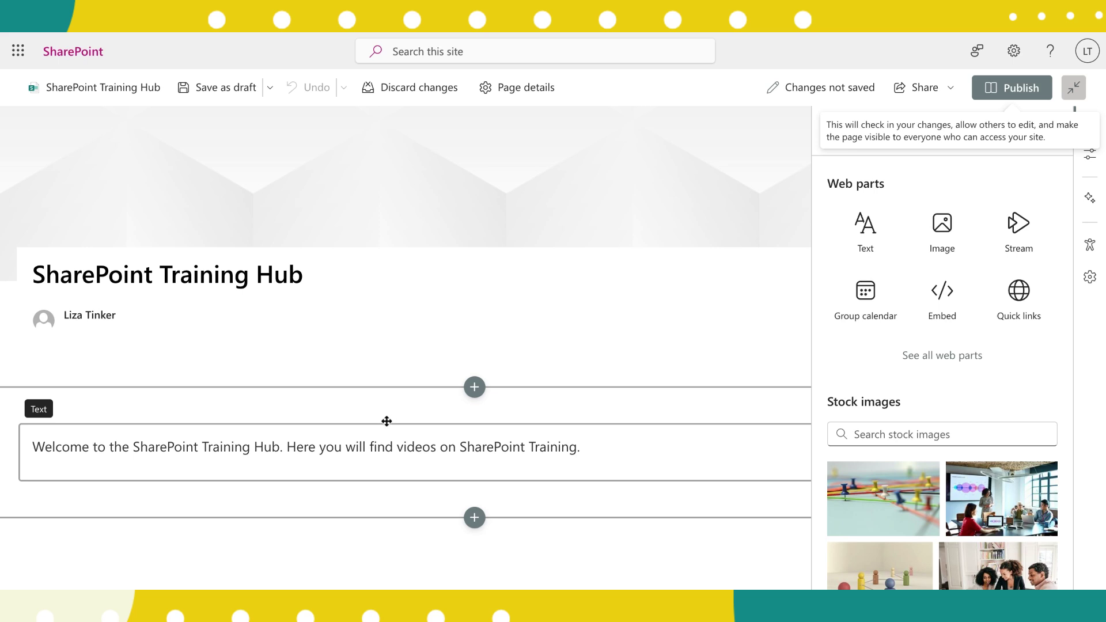
{"action": "scroll", "coordinate": [362, 438], "scroll_direction": "down", "scroll_amount": 5}
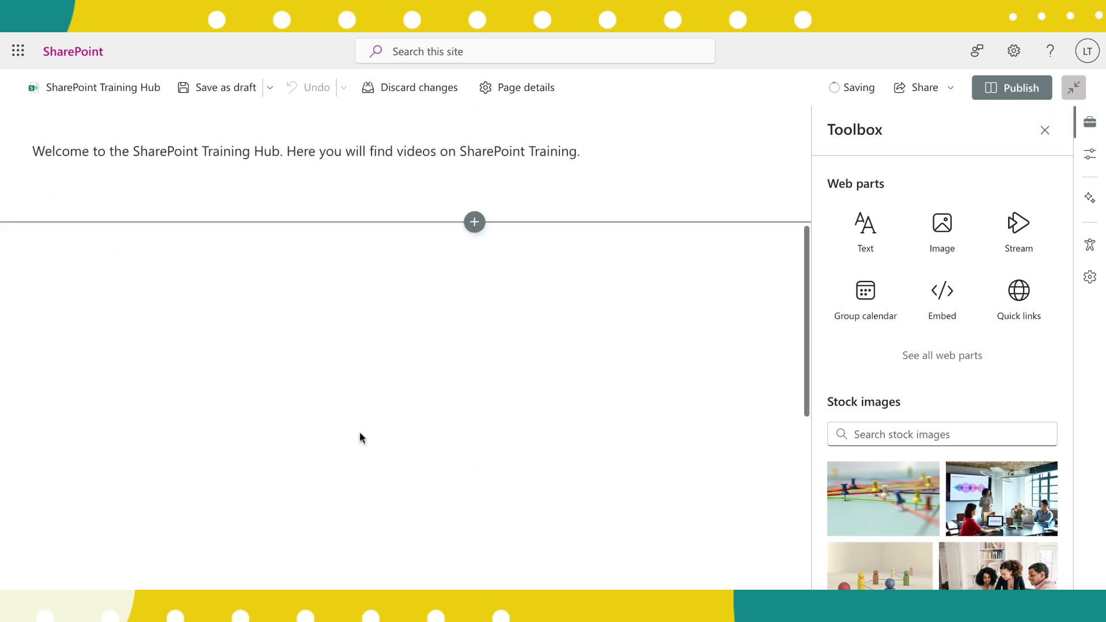
{"action": "left_click", "coordinate": [471, 225]}
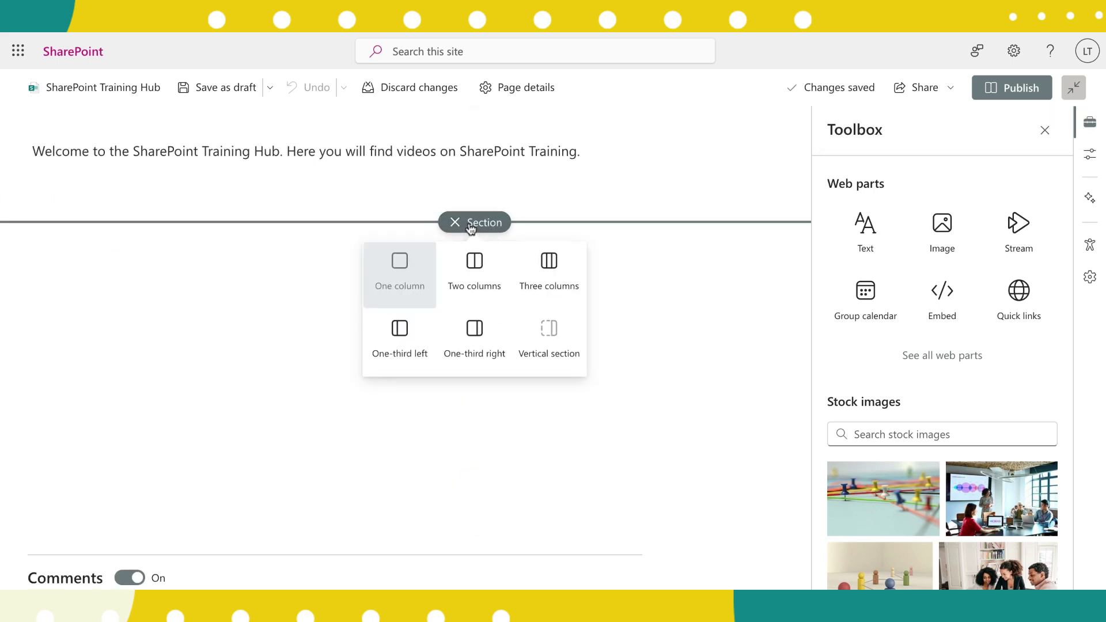
{"action": "left_click", "coordinate": [472, 267]}
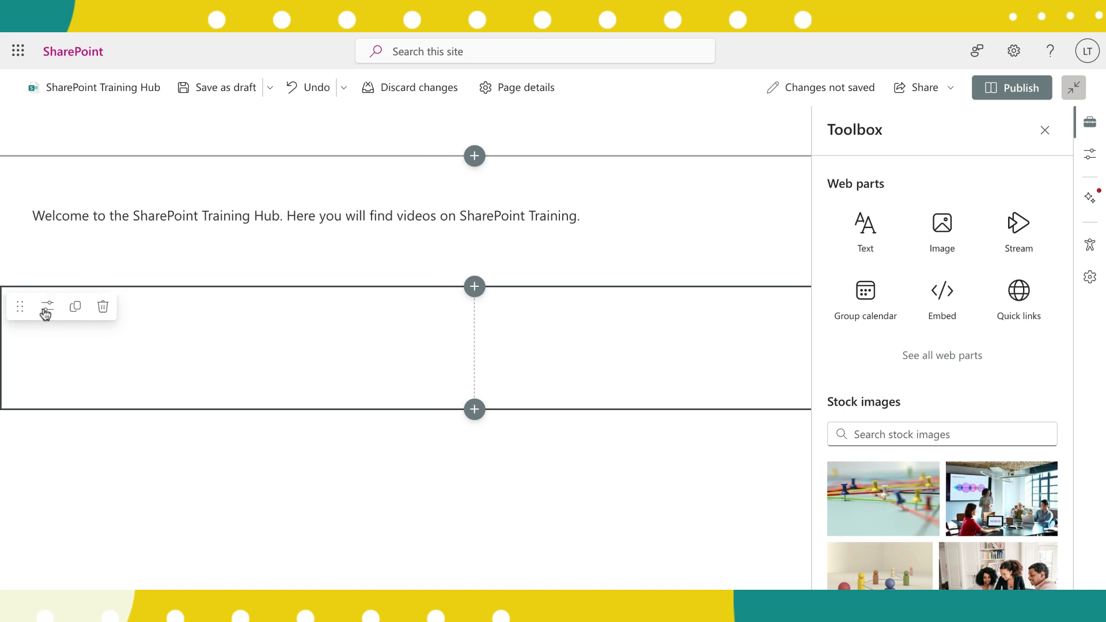
{"action": "left_click", "coordinate": [243, 311]}
{"action": "left_click", "coordinate": [295, 416]}
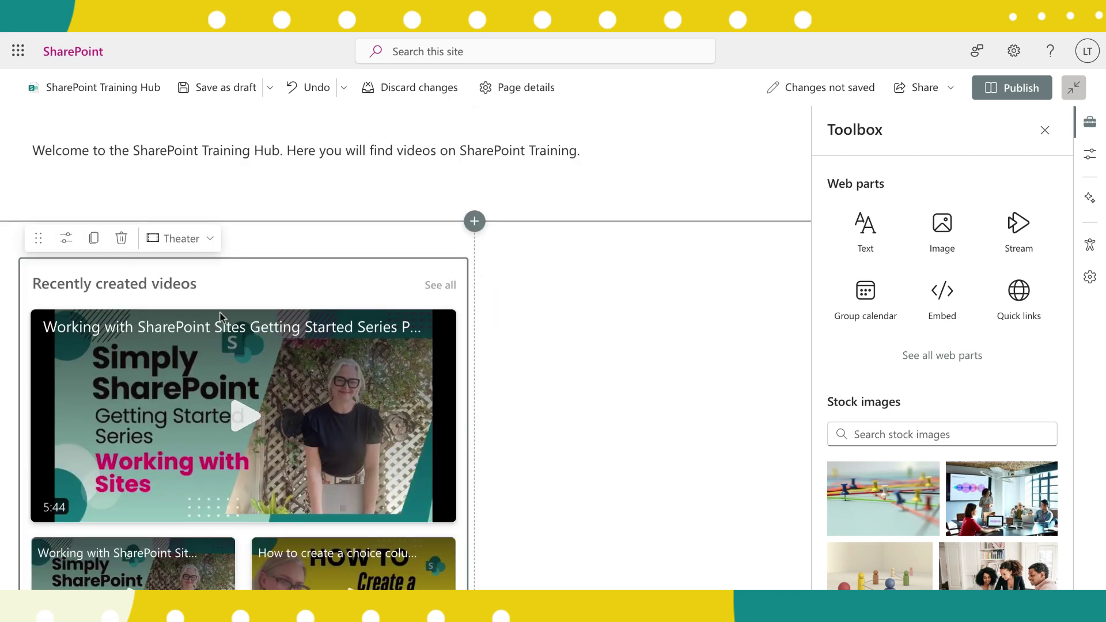
Step: Open the Stream web part's properties and change its title to "Latest Videos"
{"action": "left_click", "coordinate": [67, 239]}
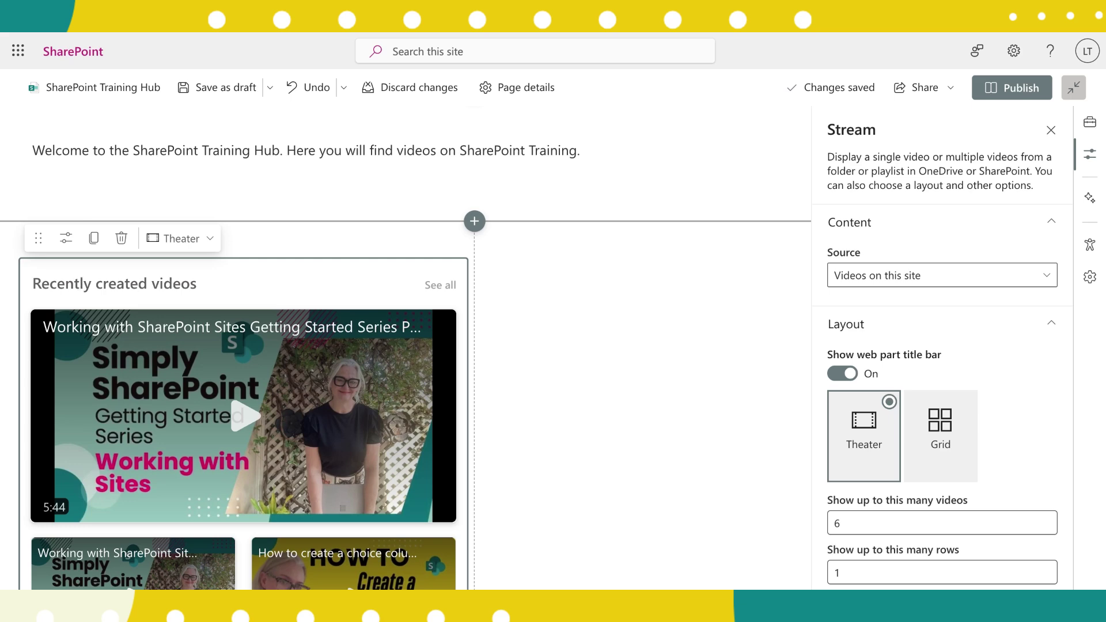
{"action": "type", "text": "Latest Videos"}
{"action": "key", "text": "Return"}
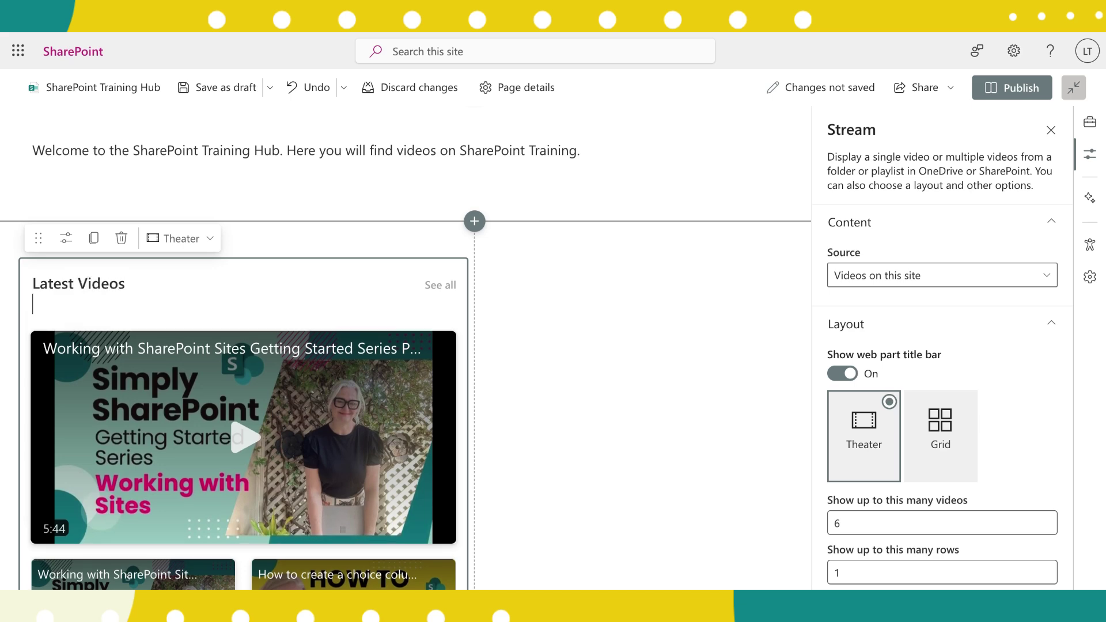
{"action": "key", "text": "BackSpace"}
{"action": "left_click", "coordinate": [578, 350]}
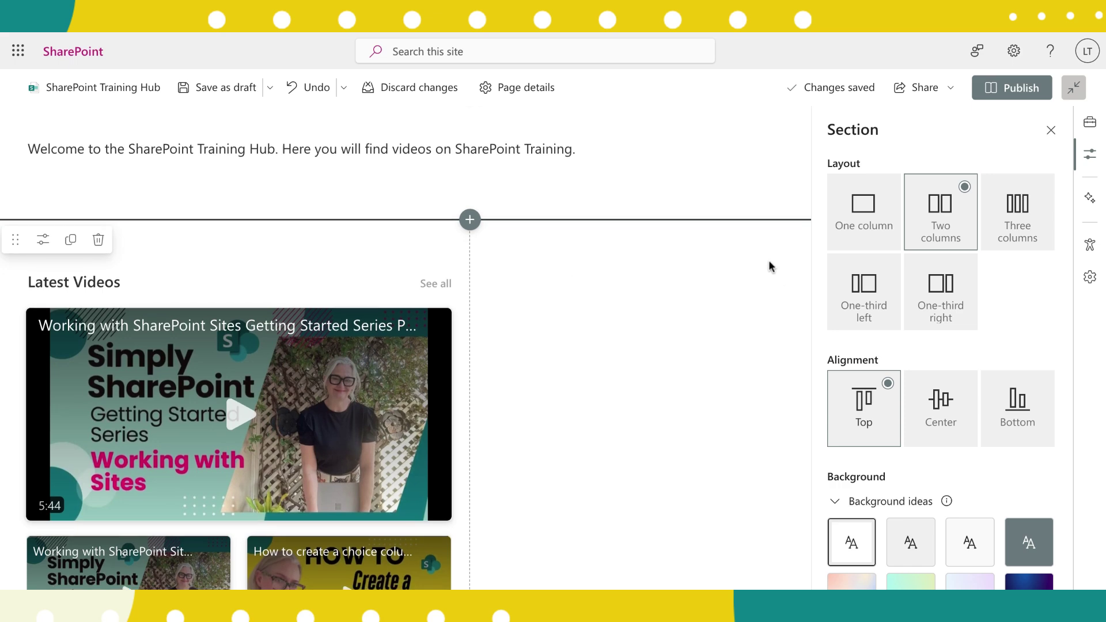
Step: Add a Stream web part to the section's second column and set its source to the Sites playlist
{"action": "left_click", "coordinate": [701, 244]}
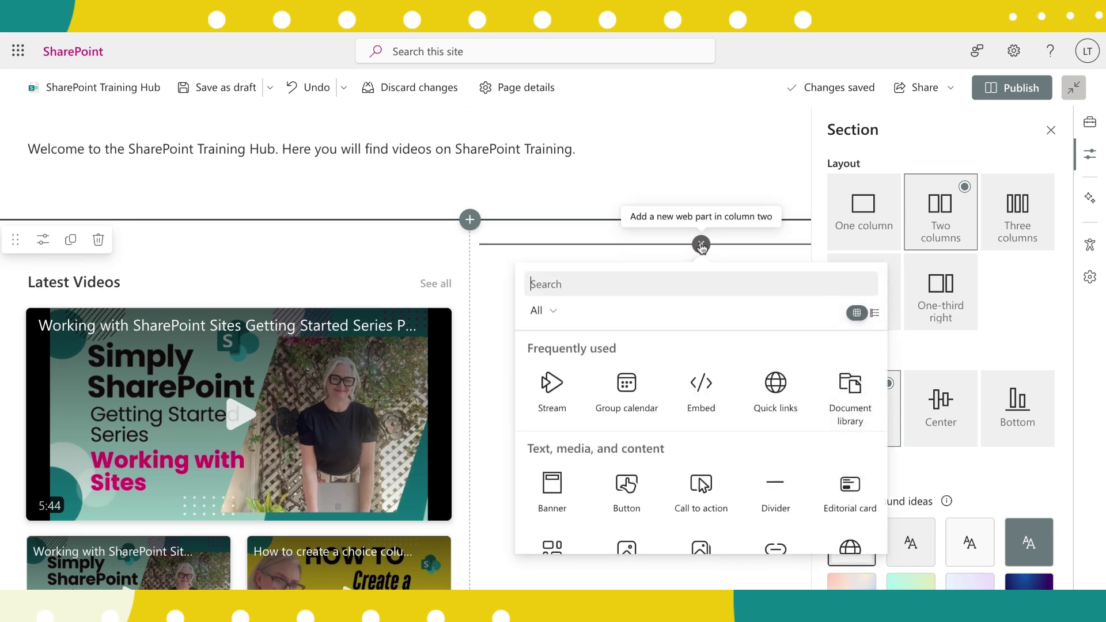
{"action": "left_click", "coordinate": [551, 390]}
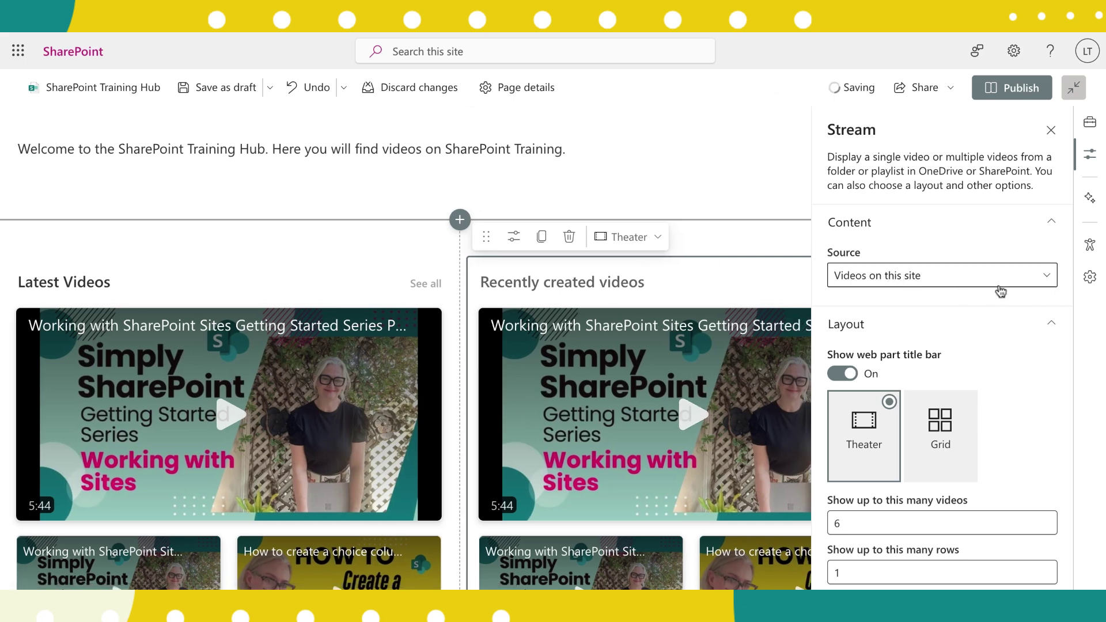
{"action": "left_click", "coordinate": [1047, 279]}
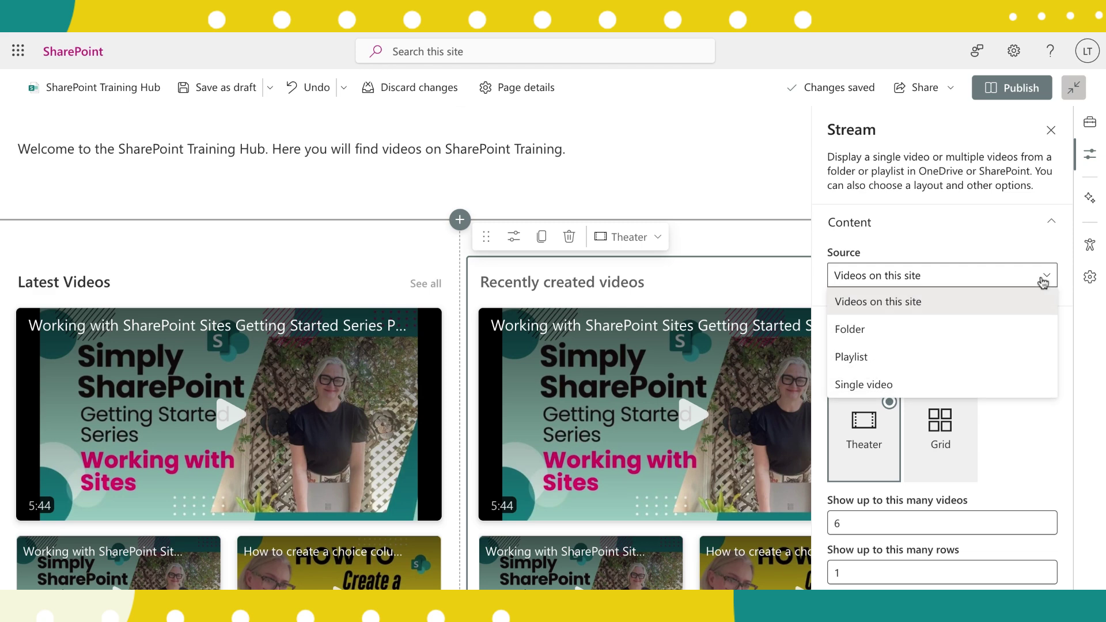
{"action": "left_click", "coordinate": [884, 354]}
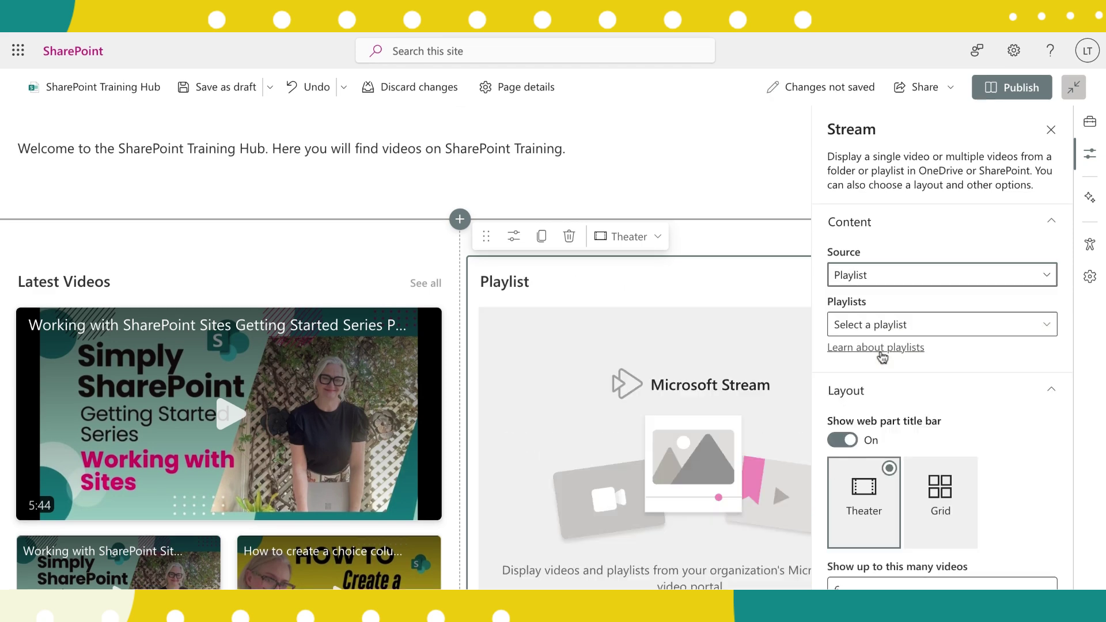
{"action": "left_click", "coordinate": [1052, 324]}
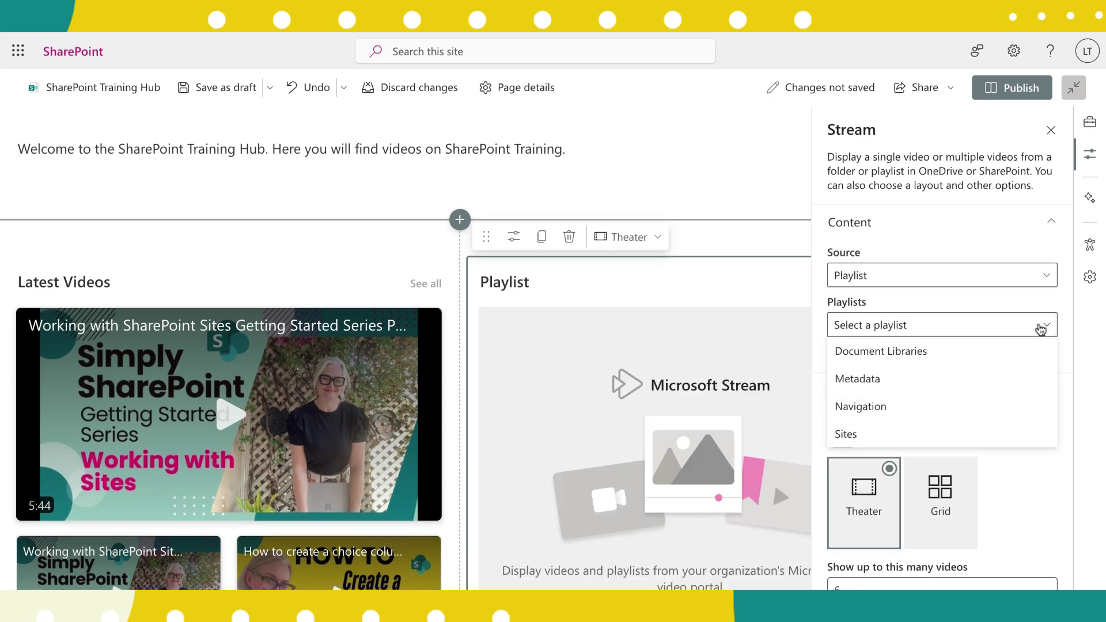
{"action": "left_click", "coordinate": [865, 435]}
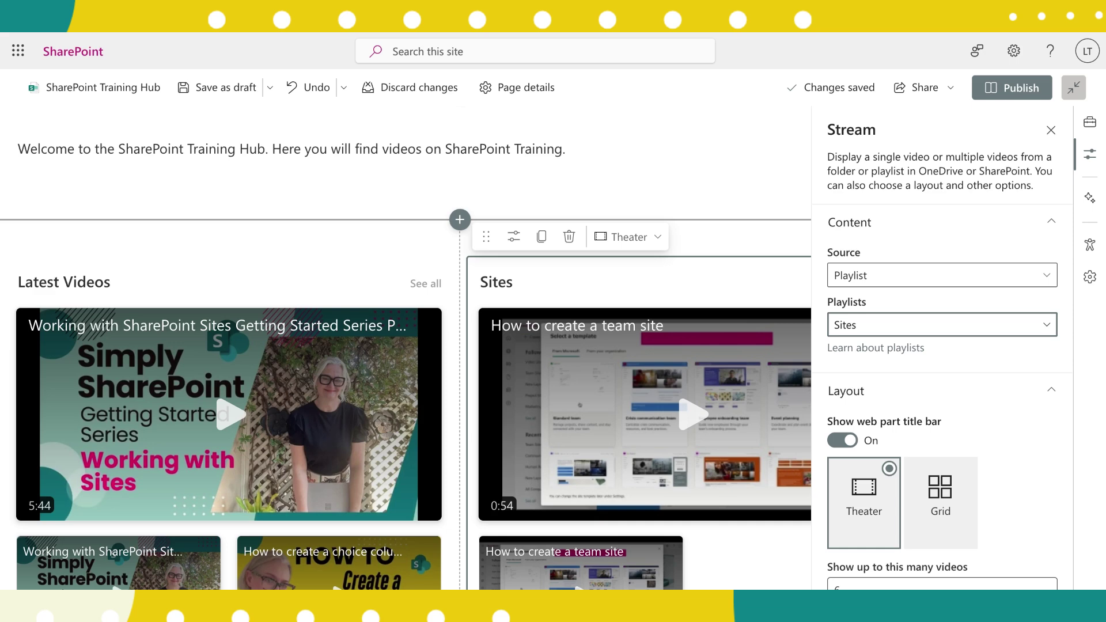
Step: Set the Sites playlist web part to the Grid layout, showing up to 4 videos
{"action": "scroll", "coordinate": [990, 379], "scroll_direction": "down", "scroll_amount": 2}
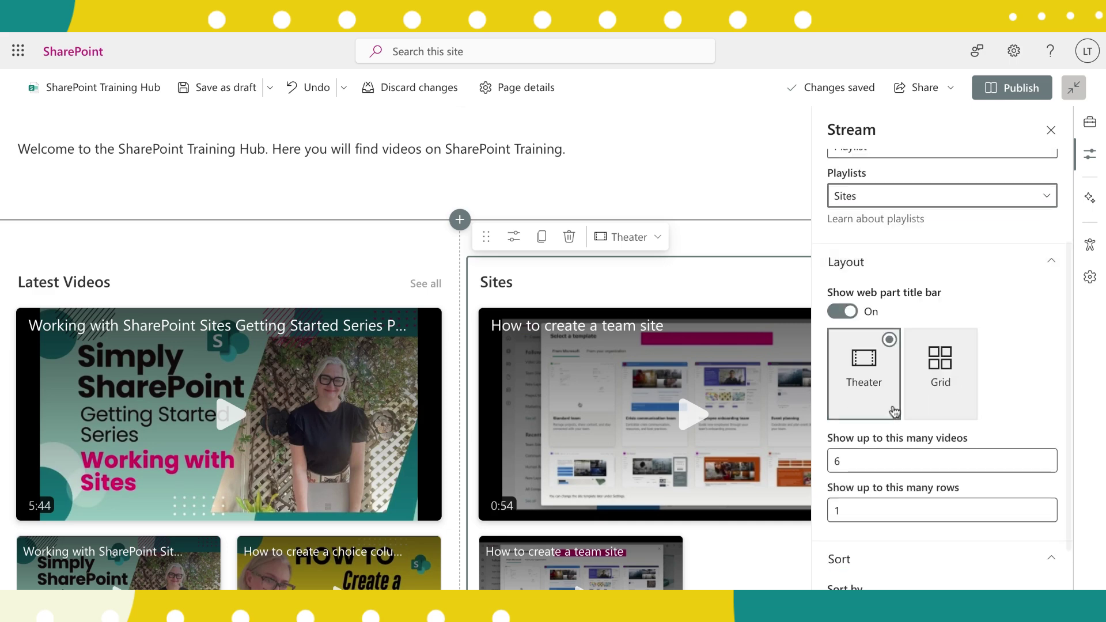
{"action": "left_click", "coordinate": [932, 364]}
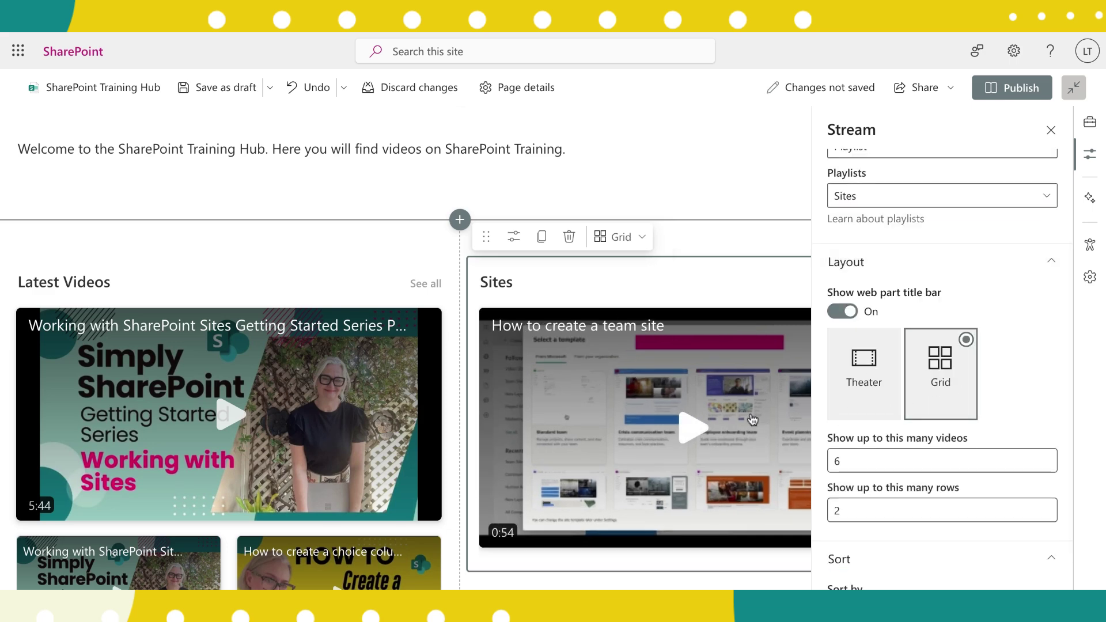
{"action": "scroll", "coordinate": [752, 419], "scroll_direction": "down", "scroll_amount": 2}
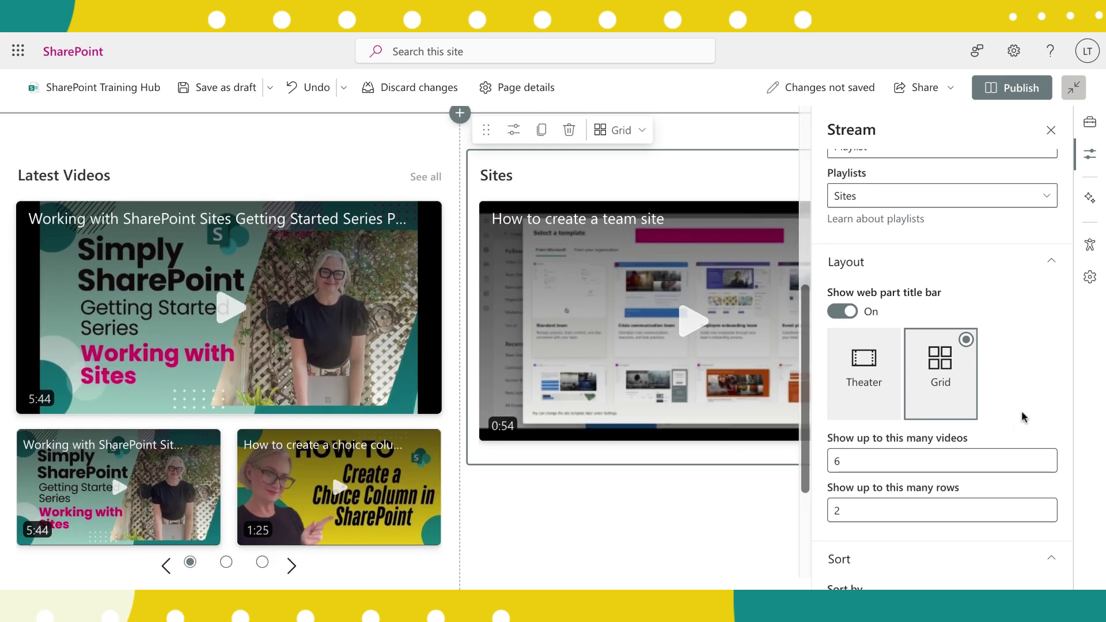
{"action": "scroll", "coordinate": [1029, 421], "scroll_direction": "down", "scroll_amount": 1}
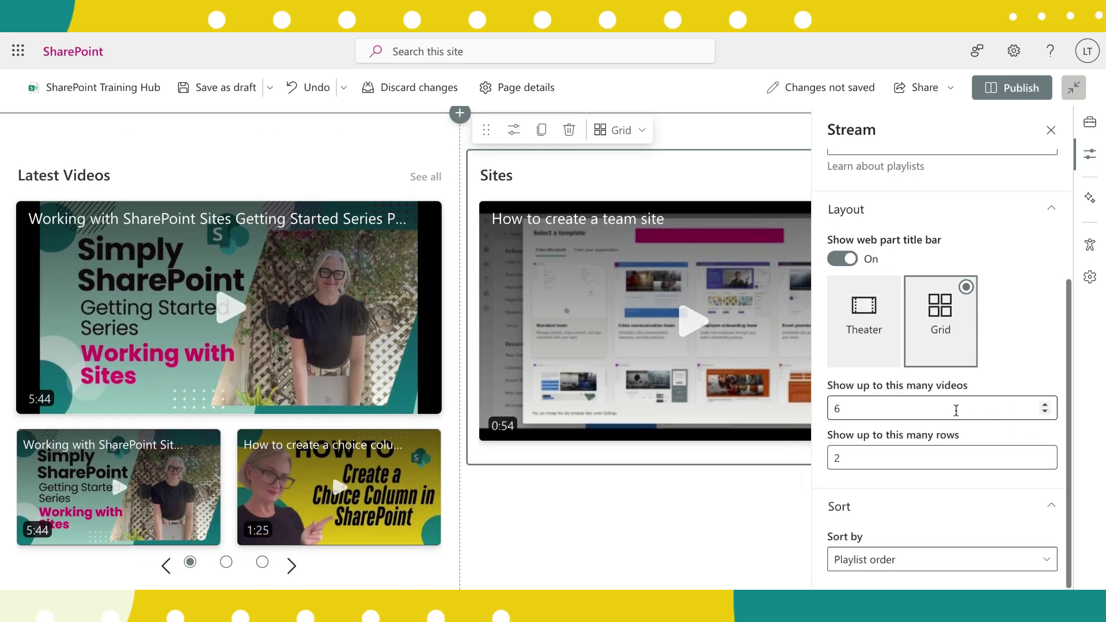
{"action": "left_click", "coordinate": [1045, 412]}
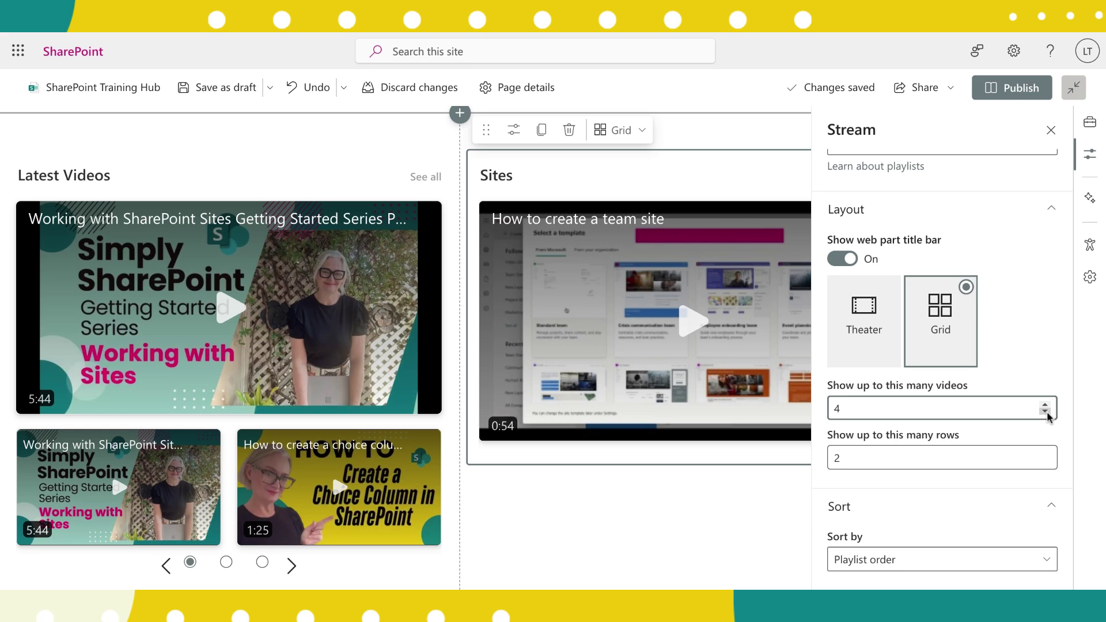
{"action": "scroll", "coordinate": [1050, 428], "scroll_direction": "up", "scroll_amount": 3}
{"action": "scroll", "coordinate": [1050, 428], "scroll_direction": "up", "scroll_amount": 1}
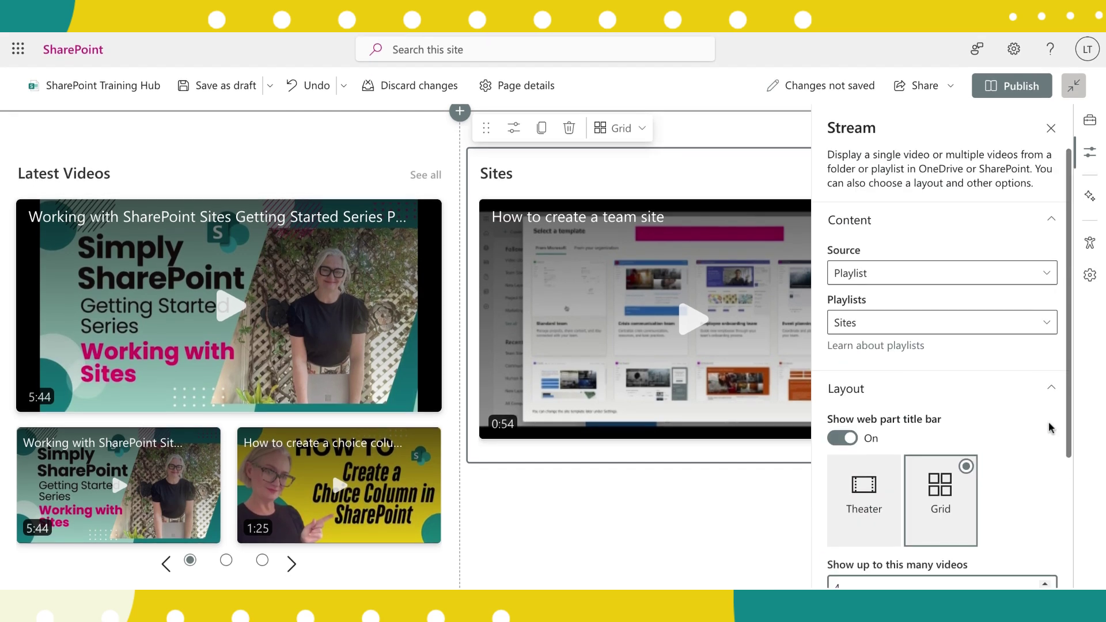
Step: Save the page as a draft and review the saved layout, paging through the Latest Videos carousel
{"action": "left_click", "coordinate": [224, 89]}
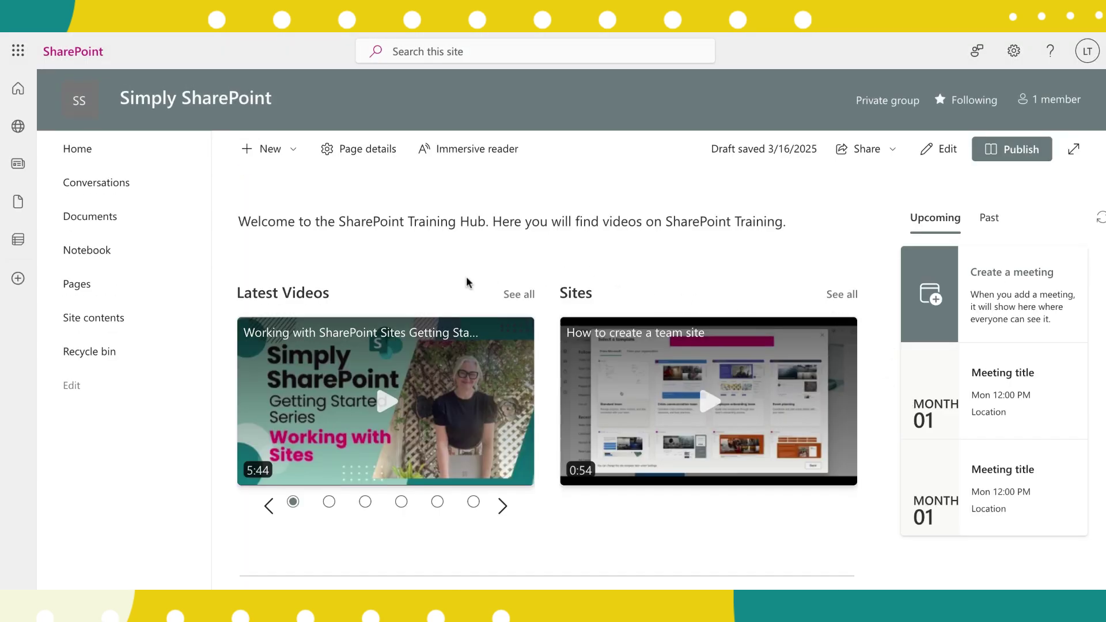
{"action": "left_click", "coordinate": [330, 503]}
{"action": "left_click", "coordinate": [366, 502]}
{"action": "left_click", "coordinate": [401, 503]}
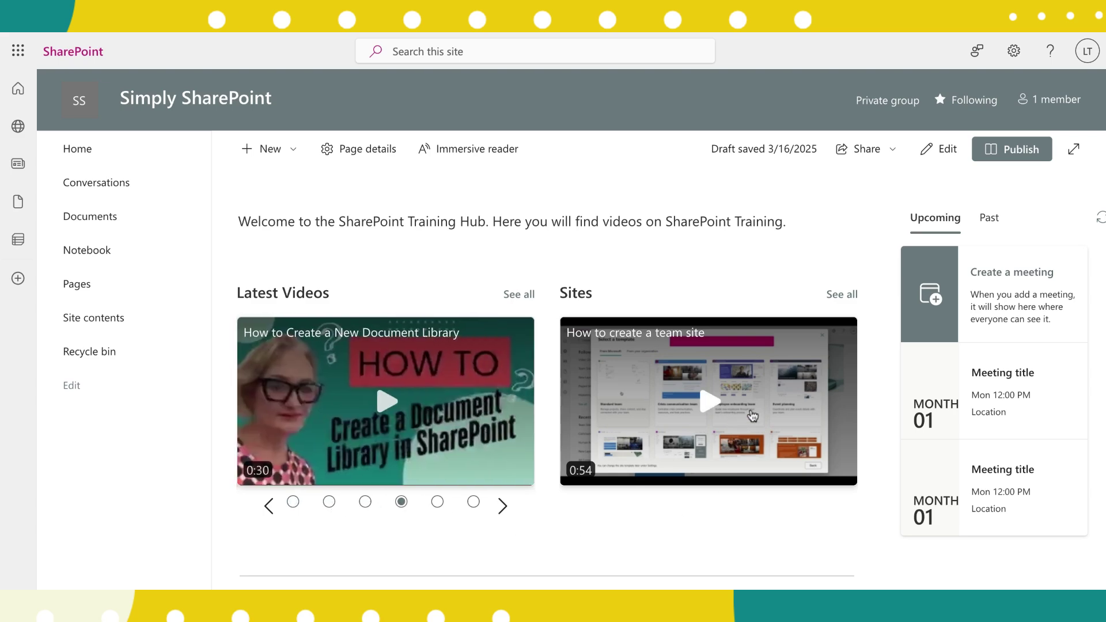
{"action": "scroll", "coordinate": [752, 416], "scroll_direction": "down", "scroll_amount": 2}
{"action": "scroll", "coordinate": [752, 416], "scroll_direction": "up", "scroll_amount": 2}
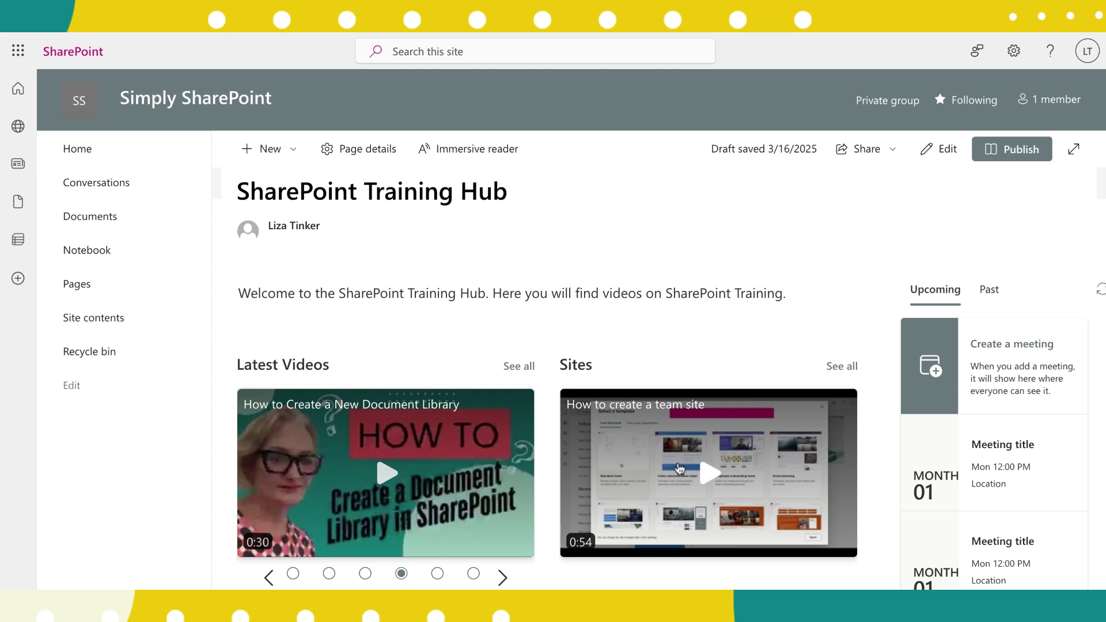
{"action": "scroll", "coordinate": [606, 463], "scroll_direction": "down", "scroll_amount": 1}
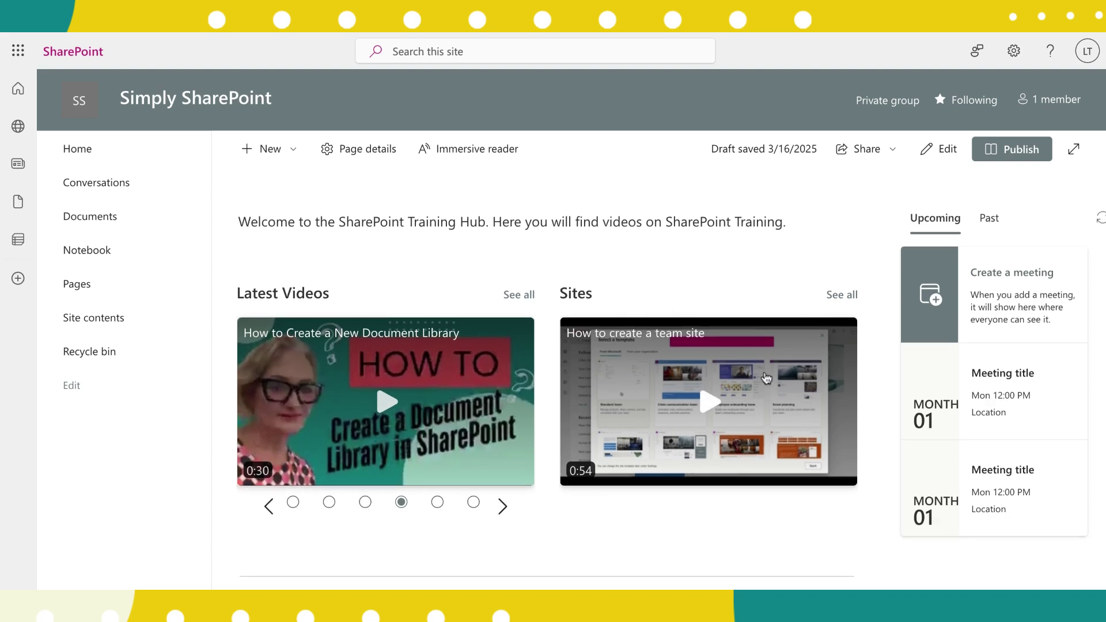
{"action": "scroll", "coordinate": [766, 378], "scroll_direction": "up", "scroll_amount": 2}
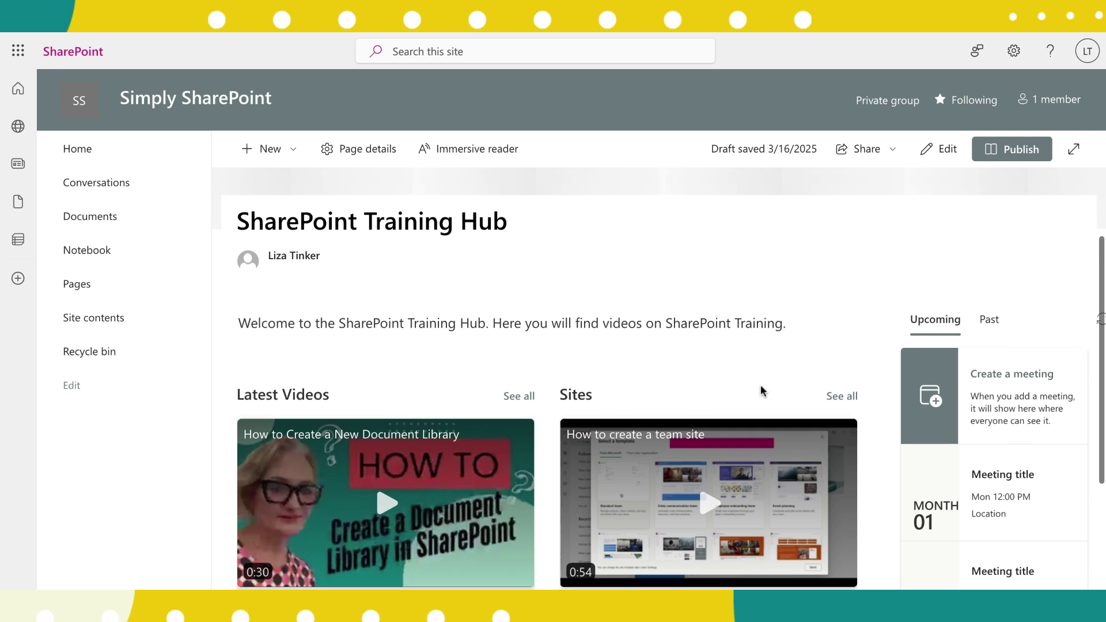
{"action": "scroll", "coordinate": [760, 385], "scroll_direction": "down", "scroll_amount": 2}
{"action": "scroll", "coordinate": [760, 385], "scroll_direction": "up", "scroll_amount": 2}
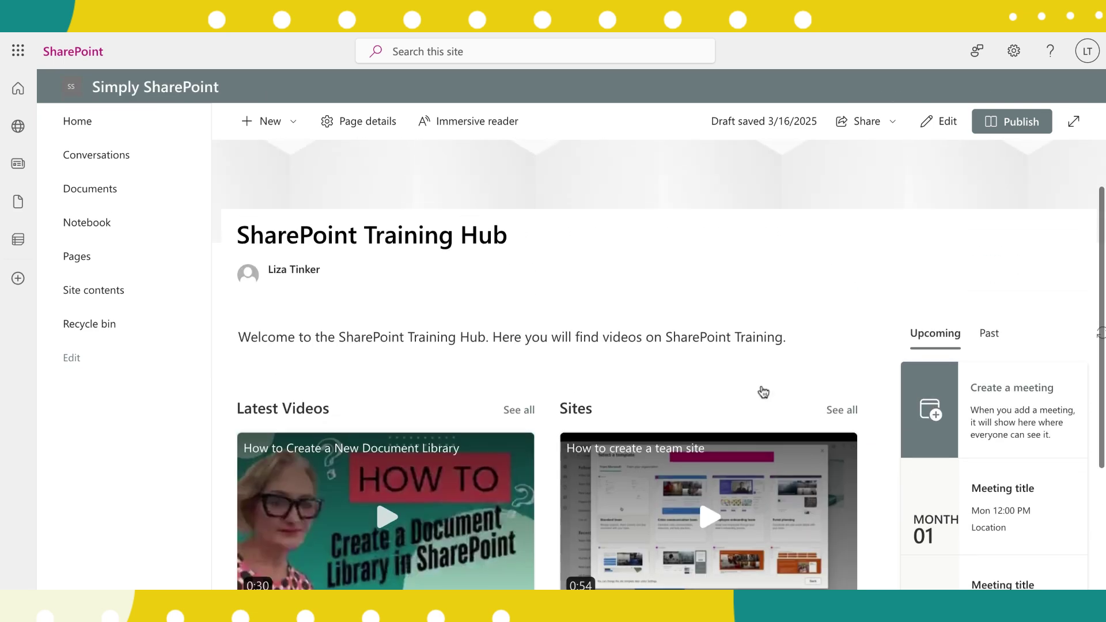
Step: Reopen the page for editing and add a one-column section with a Stream web part below the Latest Videos and Sites section
{"action": "left_click", "coordinate": [944, 151]}
{"action": "scroll", "coordinate": [434, 408], "scroll_direction": "down", "scroll_amount": 4}
{"action": "scroll", "coordinate": [433, 408], "scroll_direction": "down", "scroll_amount": 3}
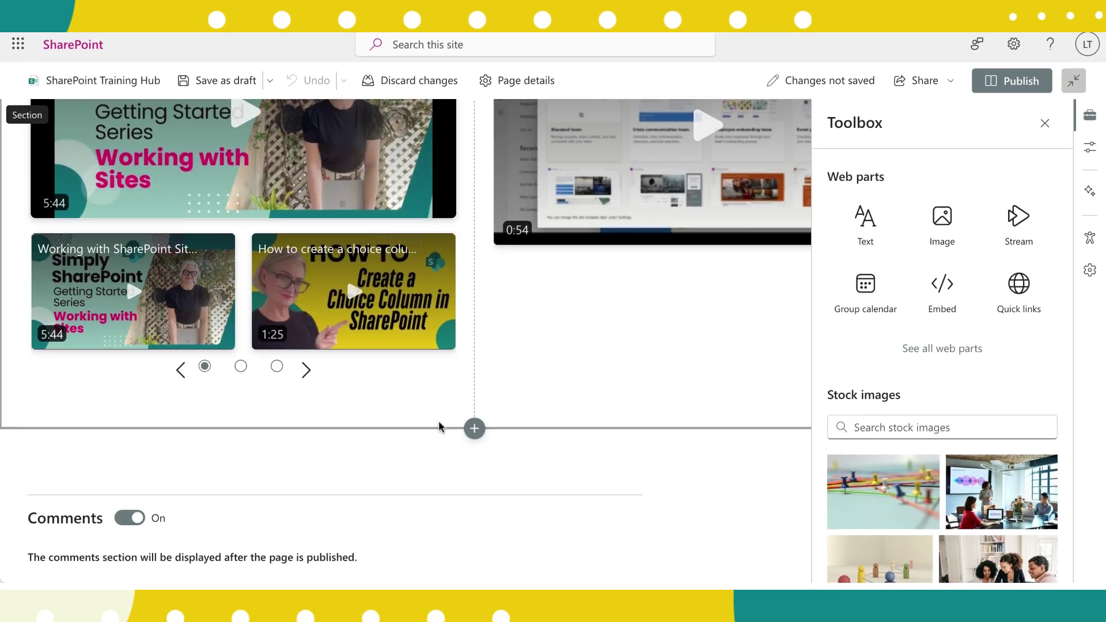
{"action": "left_click", "coordinate": [475, 428]}
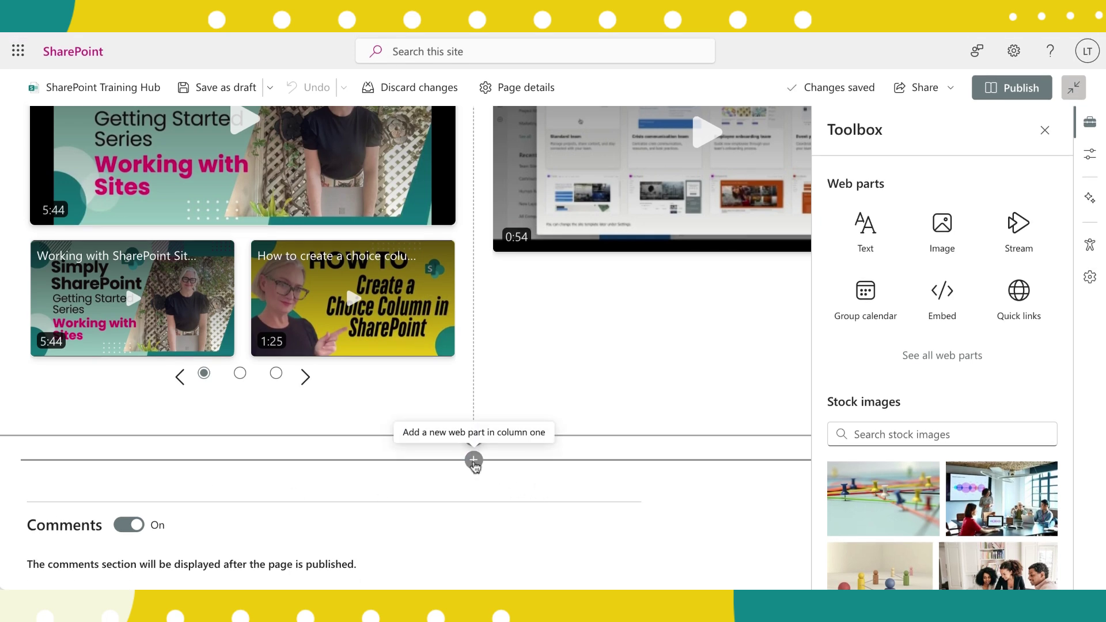
{"action": "left_click", "coordinate": [474, 461]}
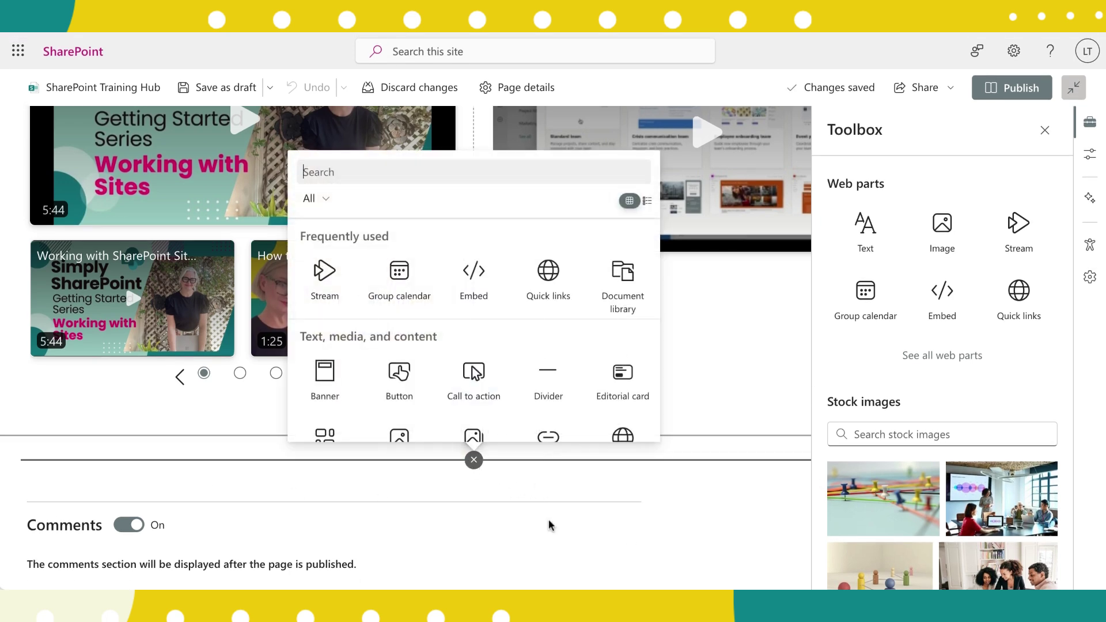
{"action": "left_click", "coordinate": [326, 273]}
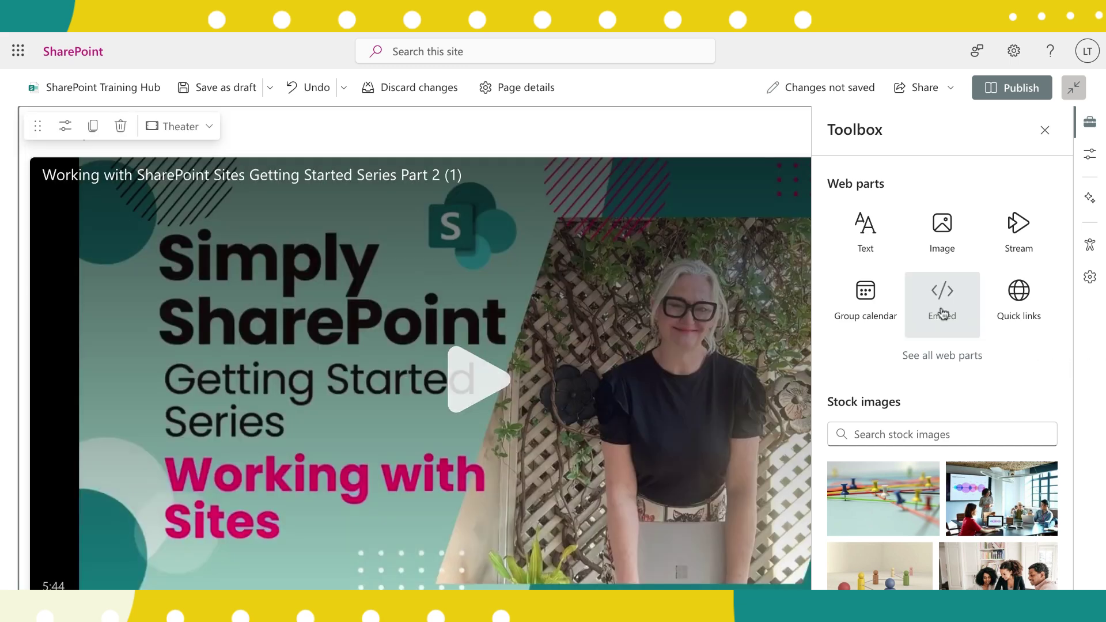
Step: Set the new Stream web part's source to the Document Libraries playlist and check its videos and layout settings
{"action": "left_click", "coordinate": [67, 126]}
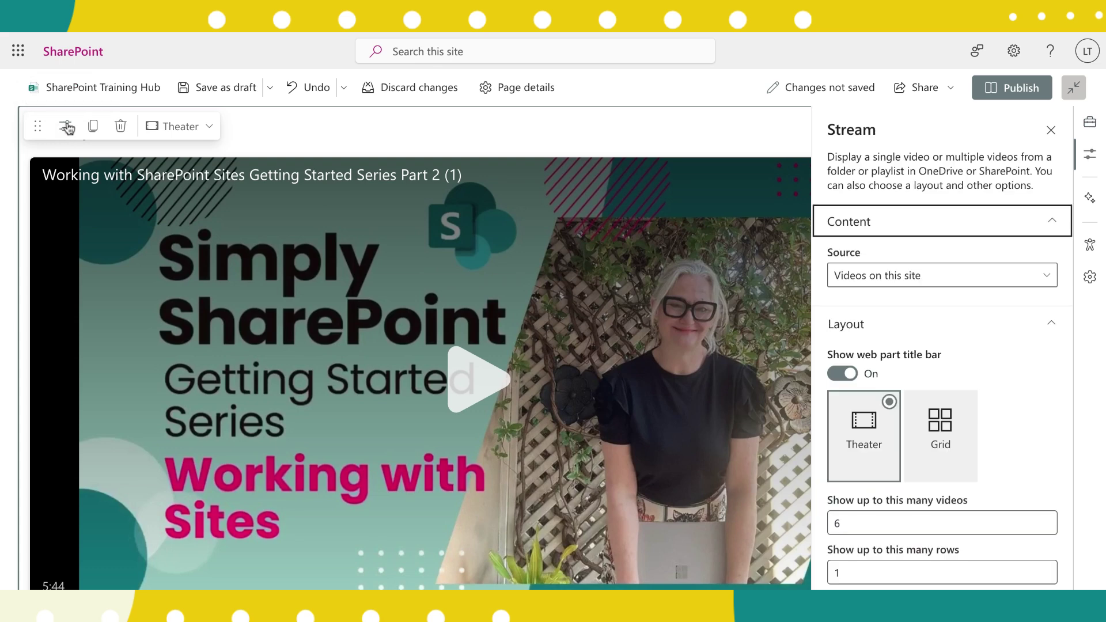
{"action": "left_click", "coordinate": [1040, 282]}
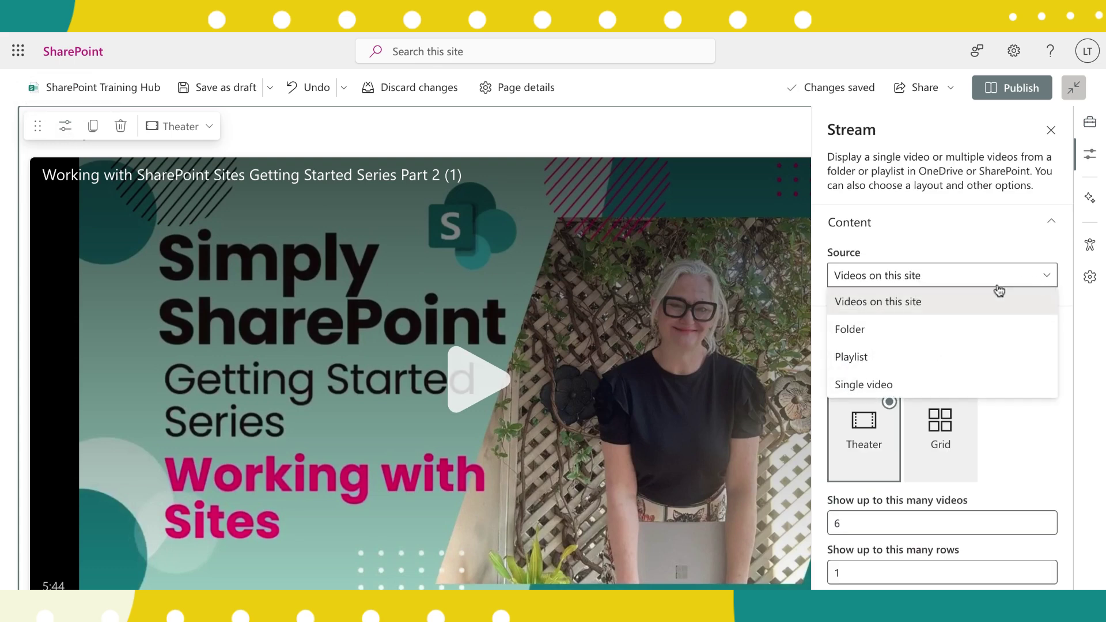
{"action": "left_click", "coordinate": [900, 353]}
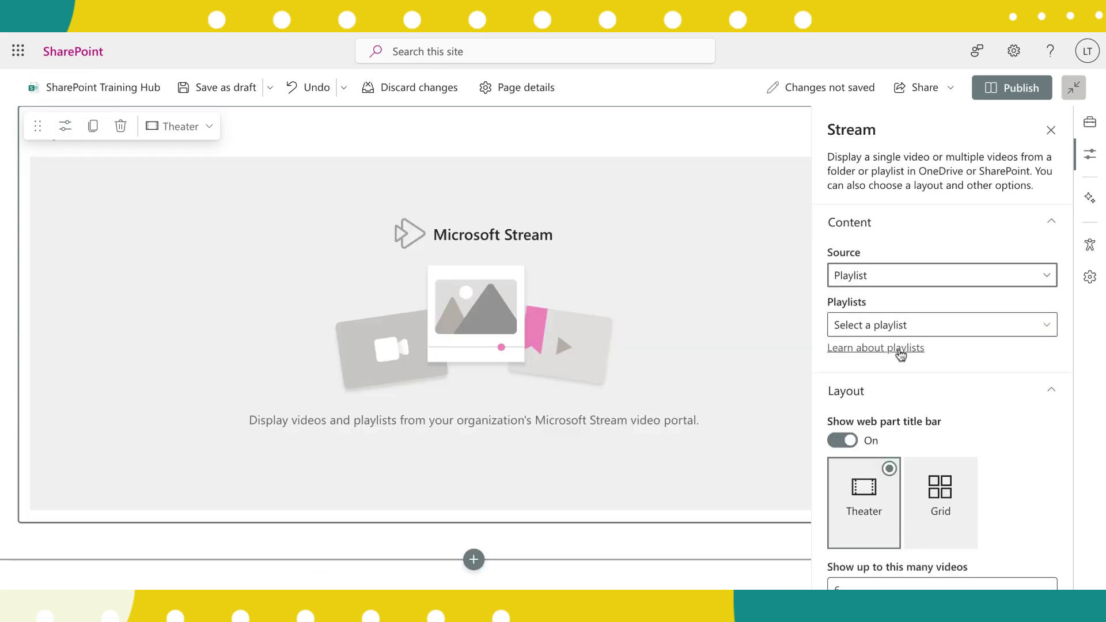
{"action": "left_click", "coordinate": [1033, 329]}
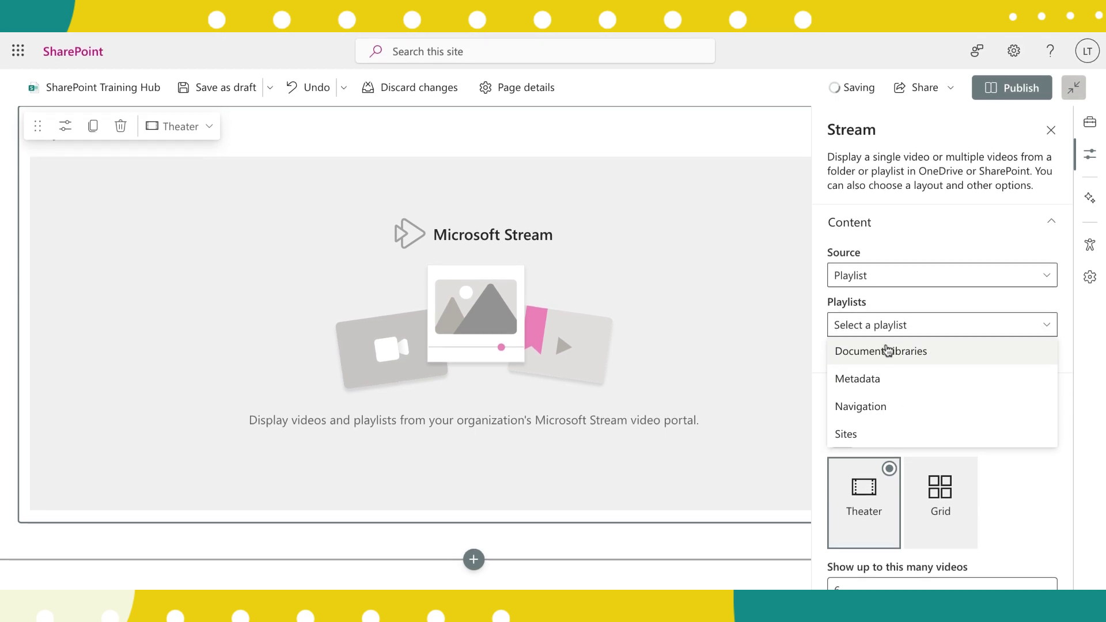
{"action": "left_click", "coordinate": [889, 350]}
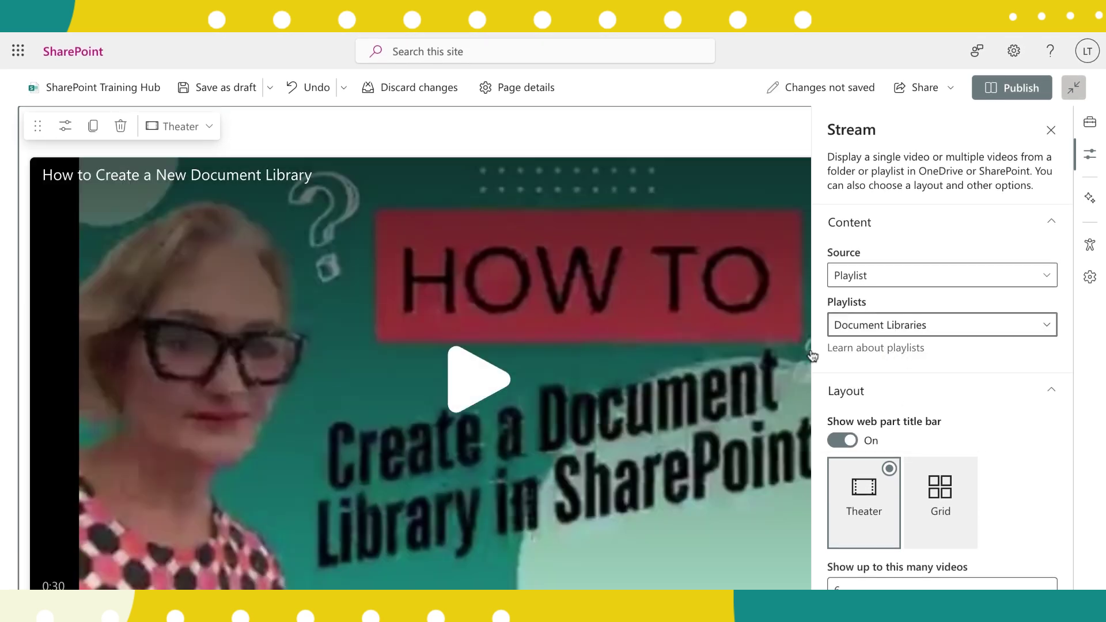
{"action": "scroll", "coordinate": [794, 347], "scroll_direction": "down", "scroll_amount": 7}
{"action": "scroll", "coordinate": [792, 350], "scroll_direction": "up", "scroll_amount": 3}
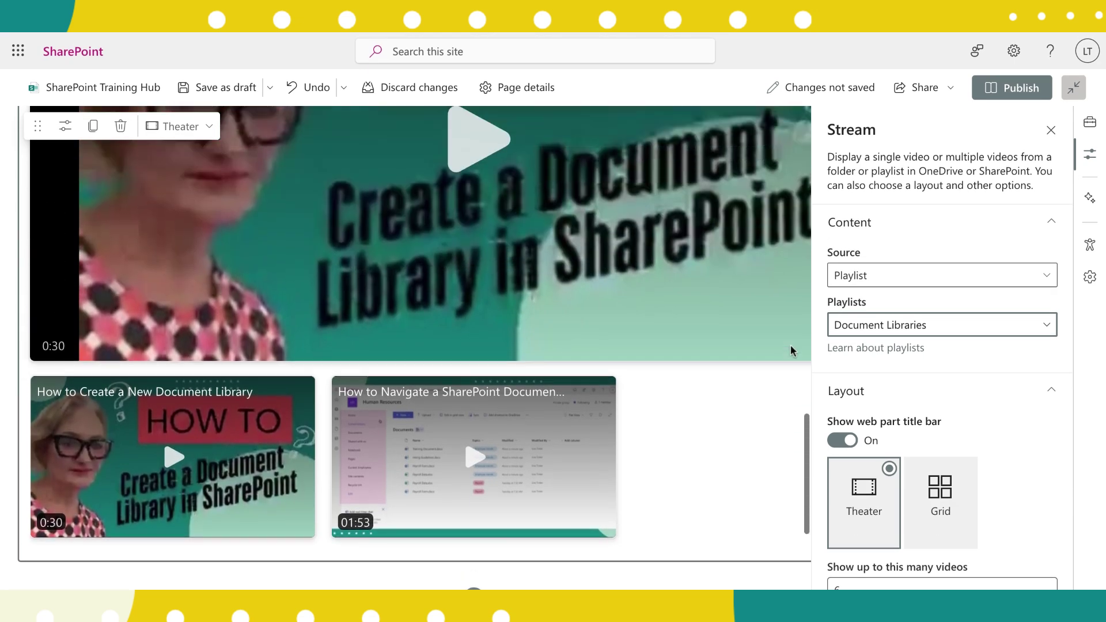
{"action": "scroll", "coordinate": [791, 351], "scroll_direction": "up", "scroll_amount": 9}
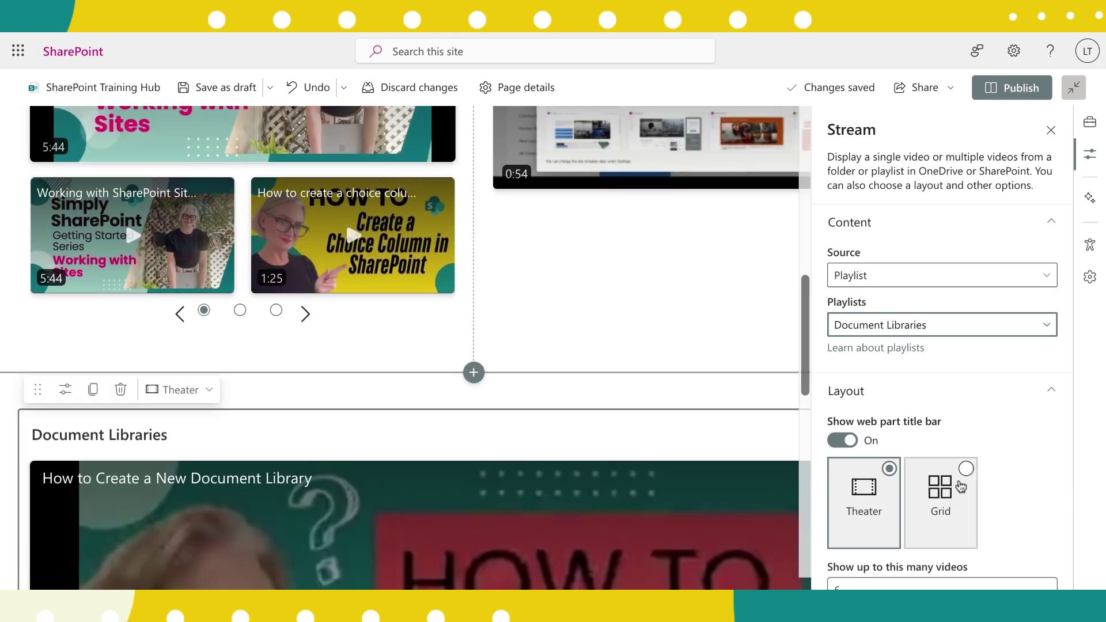
{"action": "scroll", "coordinate": [1059, 440], "scroll_direction": "down", "scroll_amount": 3}
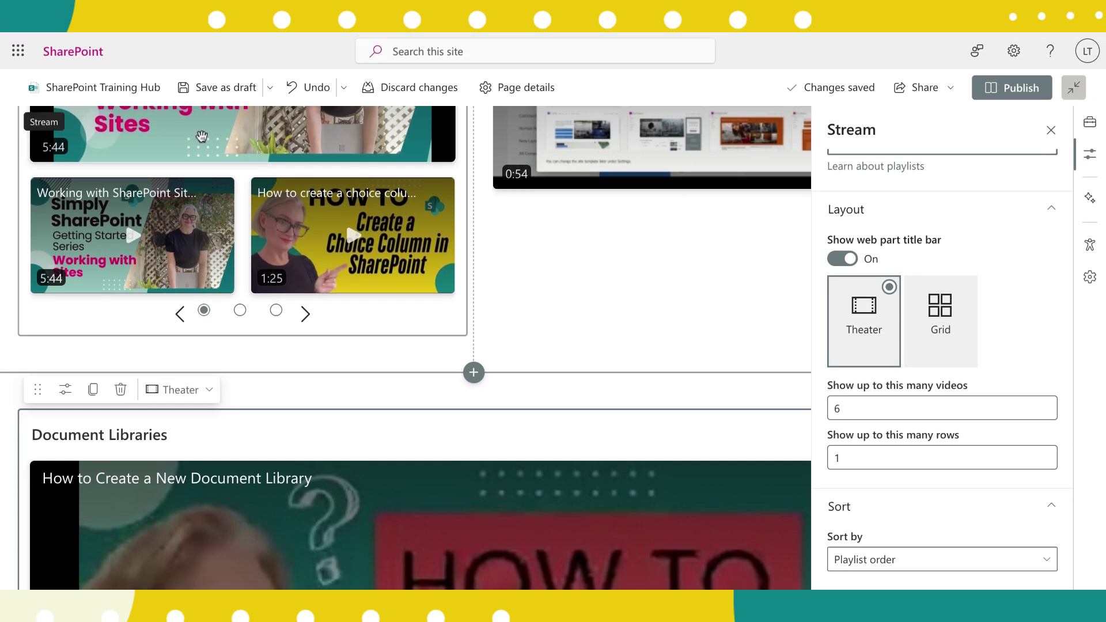
Step: Save the page as a draft and review the Document Libraries, Latest Videos and Sites web parts on it
{"action": "left_click", "coordinate": [235, 102]}
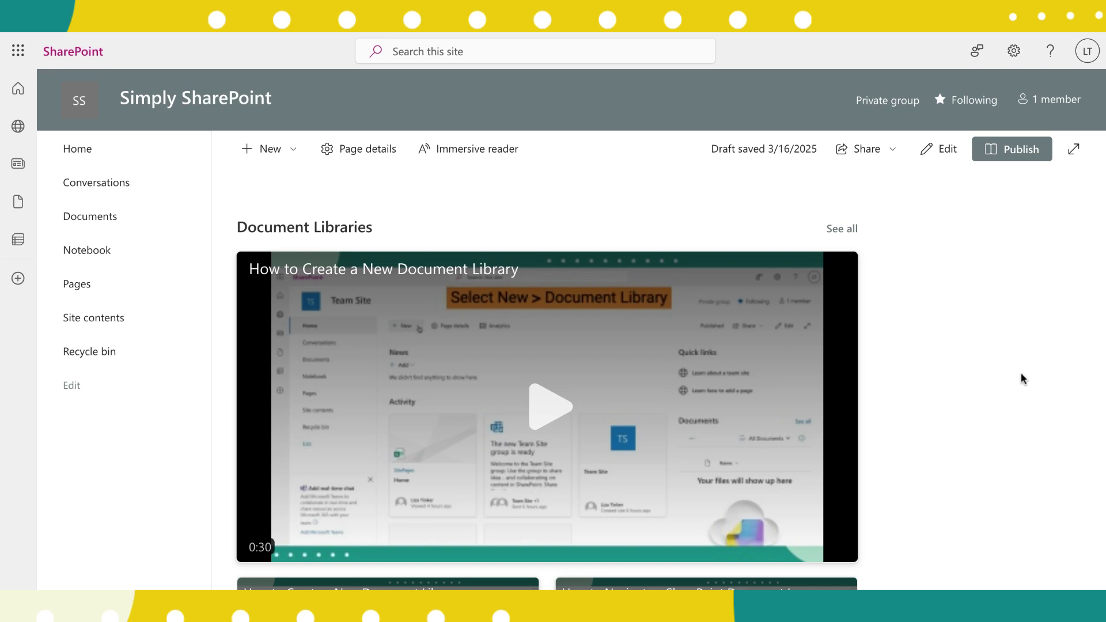
{"action": "scroll", "coordinate": [1021, 373], "scroll_direction": "down", "scroll_amount": 5}
{"action": "scroll", "coordinate": [1017, 371], "scroll_direction": "up", "scroll_amount": 4}
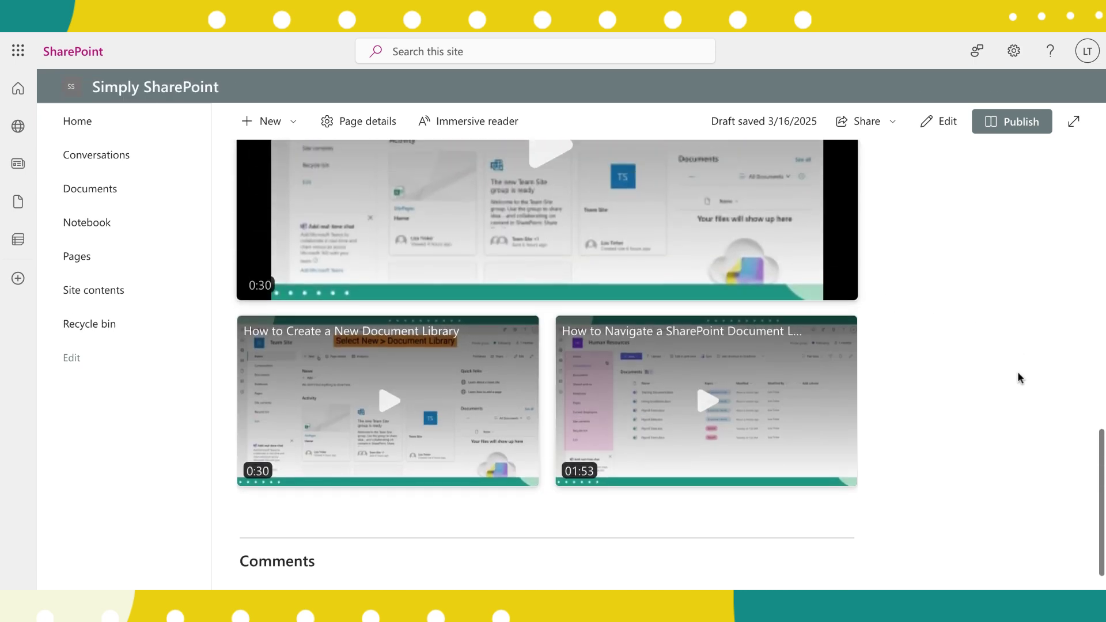
{"action": "scroll", "coordinate": [942, 487], "scroll_direction": "down", "scroll_amount": 4}
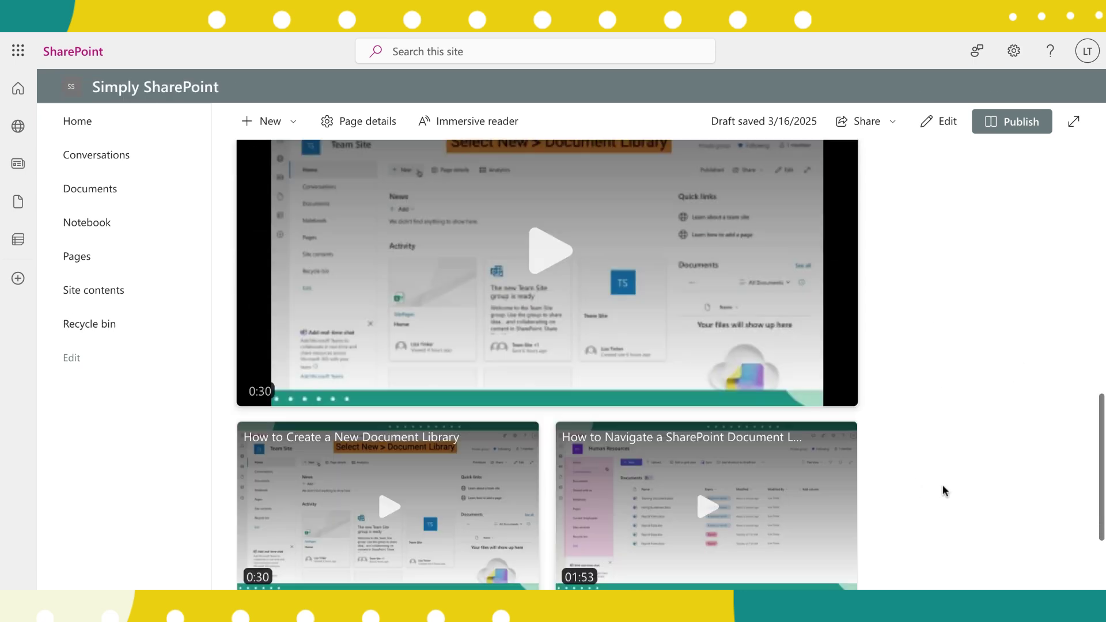
{"action": "scroll", "coordinate": [943, 487], "scroll_direction": "up", "scroll_amount": 7}
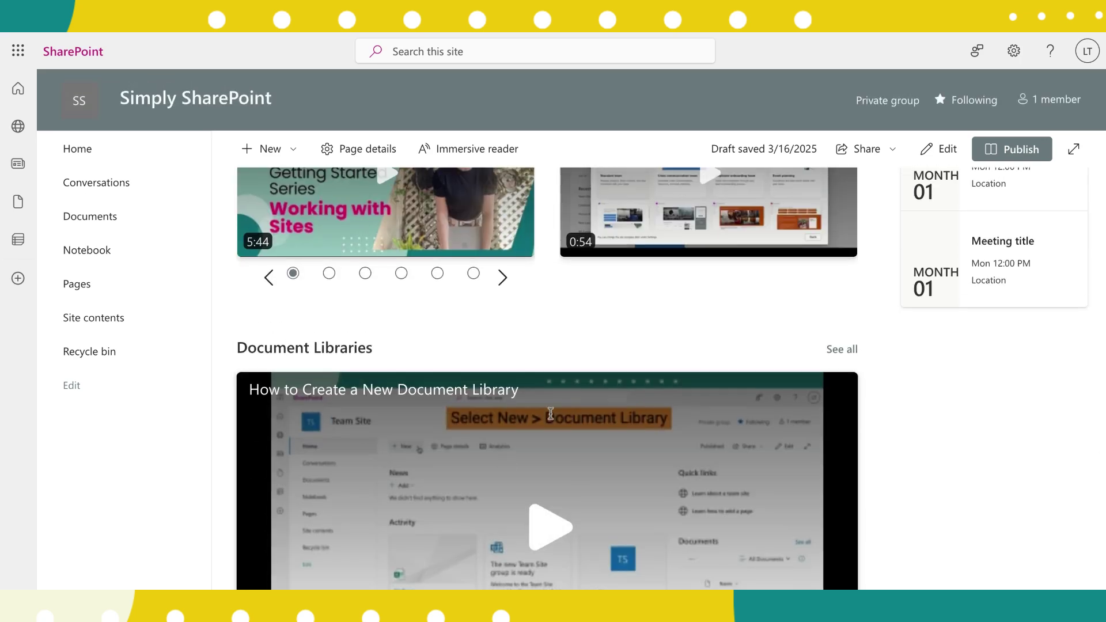
{"action": "scroll", "coordinate": [913, 435], "scroll_direction": "down", "scroll_amount": 1}
{"action": "scroll", "coordinate": [913, 438], "scroll_direction": "up", "scroll_amount": 5}
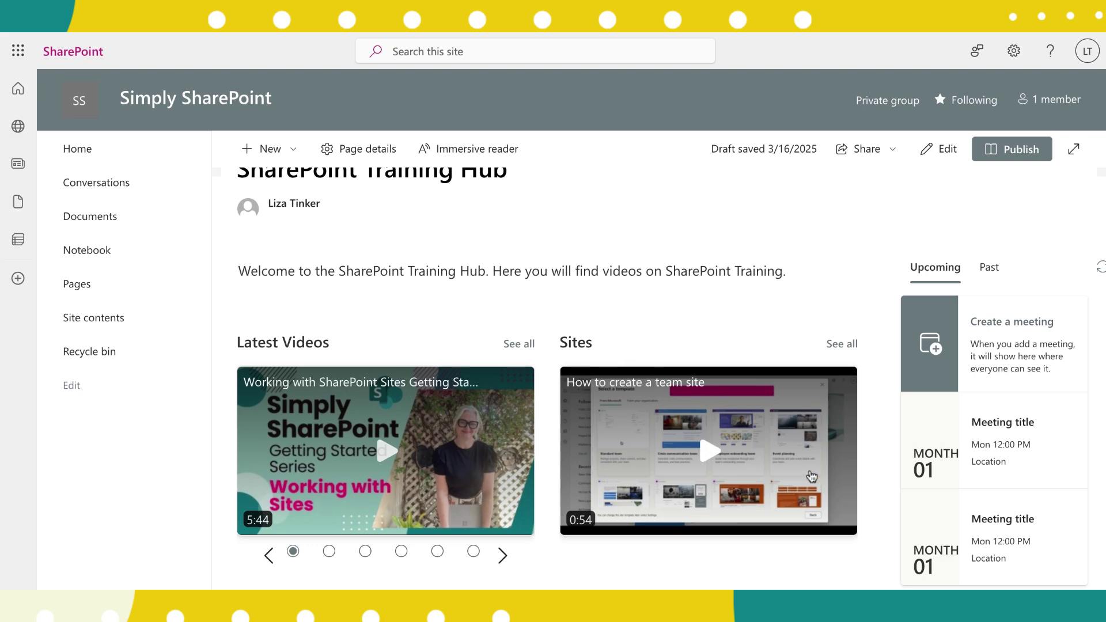
{"action": "scroll", "coordinate": [881, 488], "scroll_direction": "down", "scroll_amount": 10}
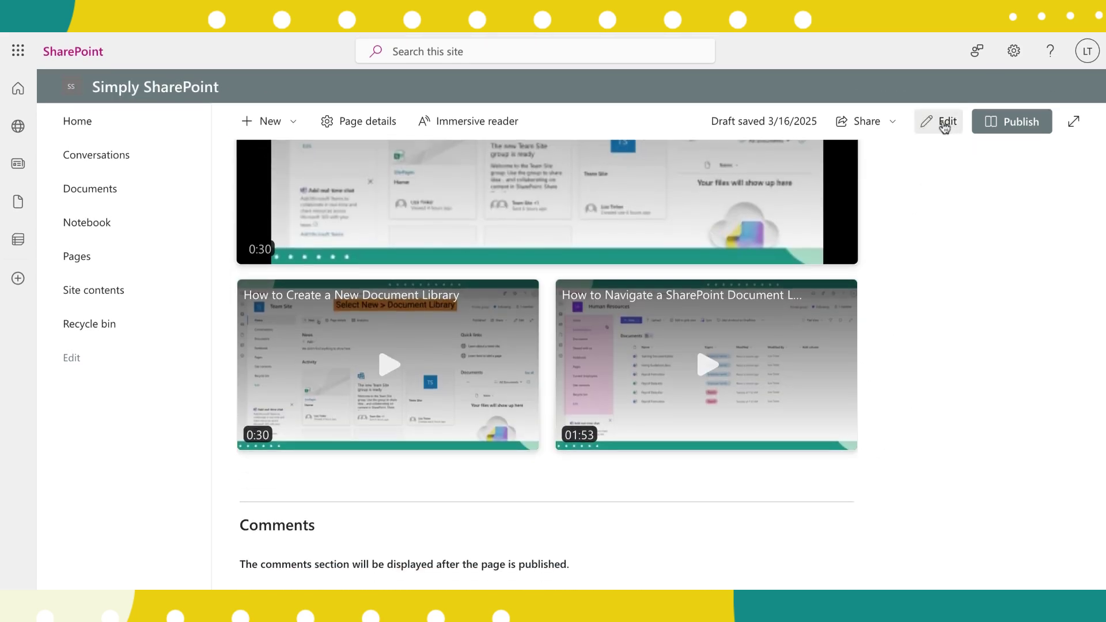
Step: Reopen the page for editing and add a one-column section with a Stream web part below the Document Libraries videos
{"action": "left_click", "coordinate": [945, 122]}
{"action": "scroll", "coordinate": [541, 322], "scroll_direction": "down", "scroll_amount": 4}
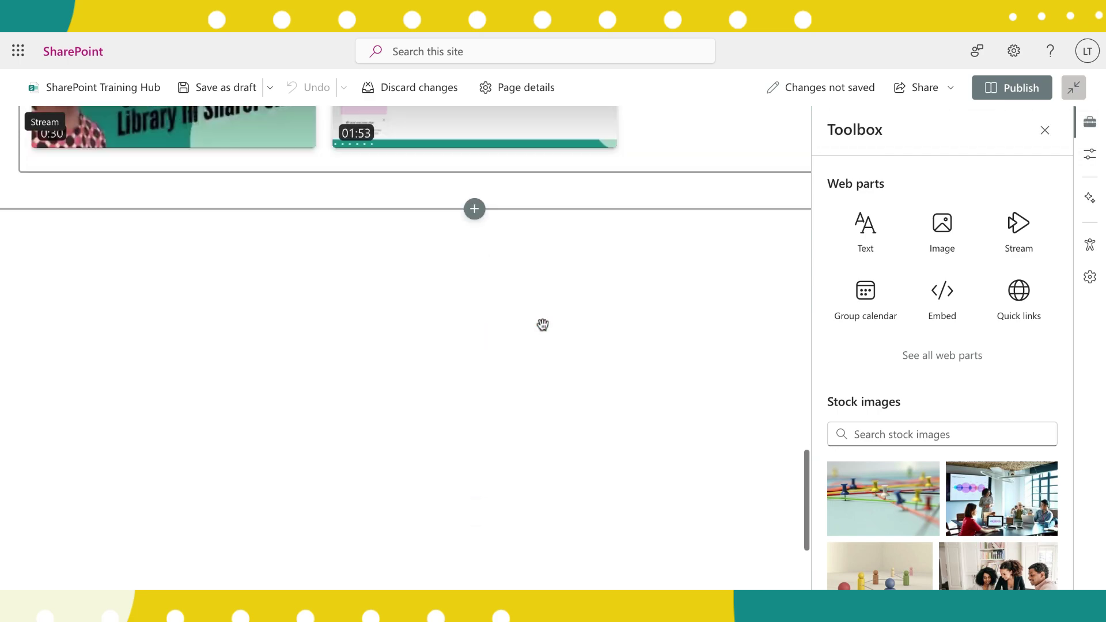
{"action": "scroll", "coordinate": [543, 325], "scroll_direction": "up", "scroll_amount": 5}
{"action": "scroll", "coordinate": [542, 325], "scroll_direction": "down", "scroll_amount": 3}
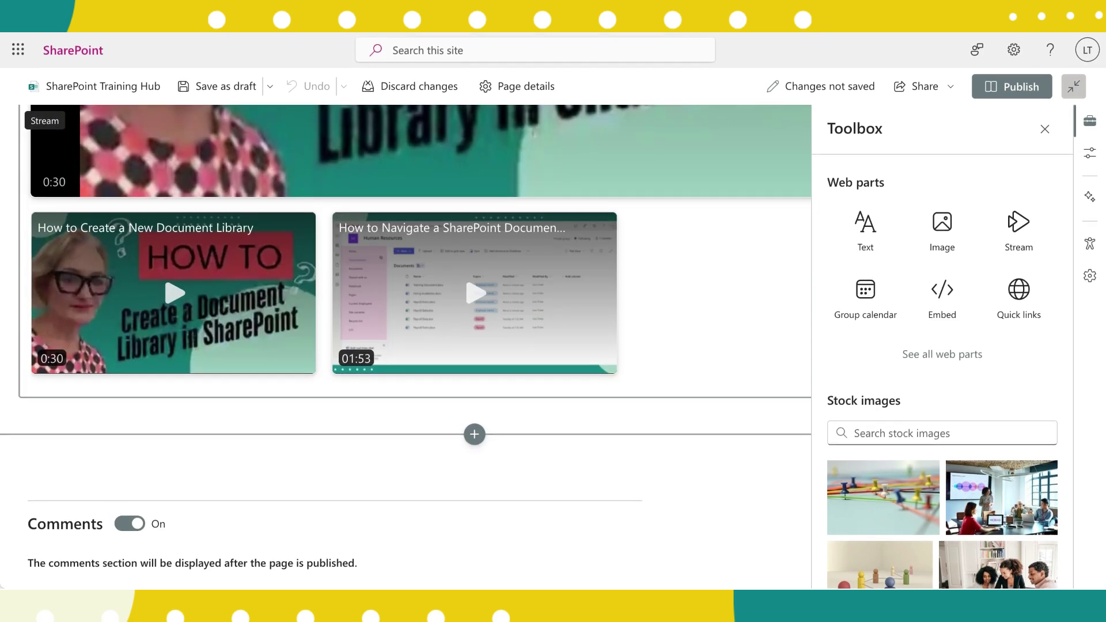
{"action": "left_click", "coordinate": [474, 435]}
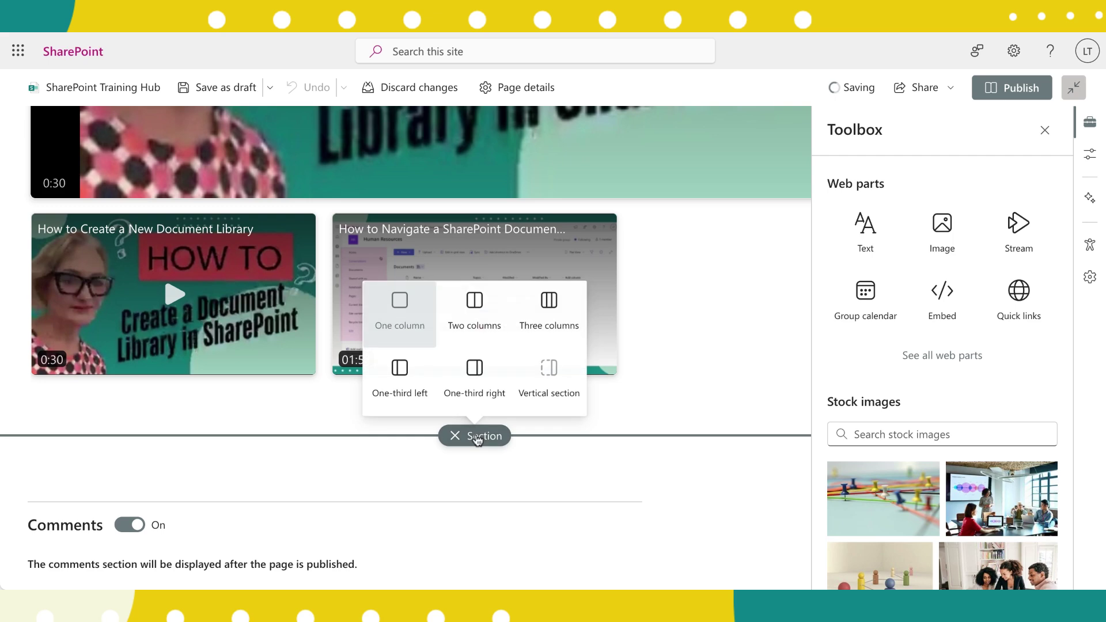
{"action": "left_click", "coordinate": [402, 318]}
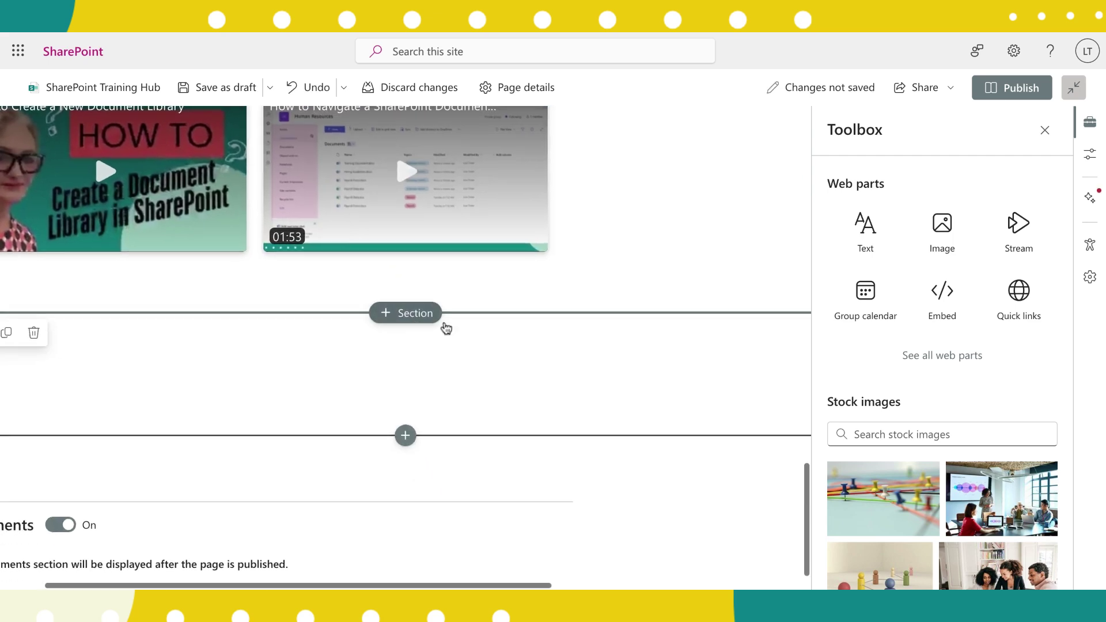
{"action": "scroll", "coordinate": [110, 343], "scroll_direction": "left", "scroll_amount": 1}
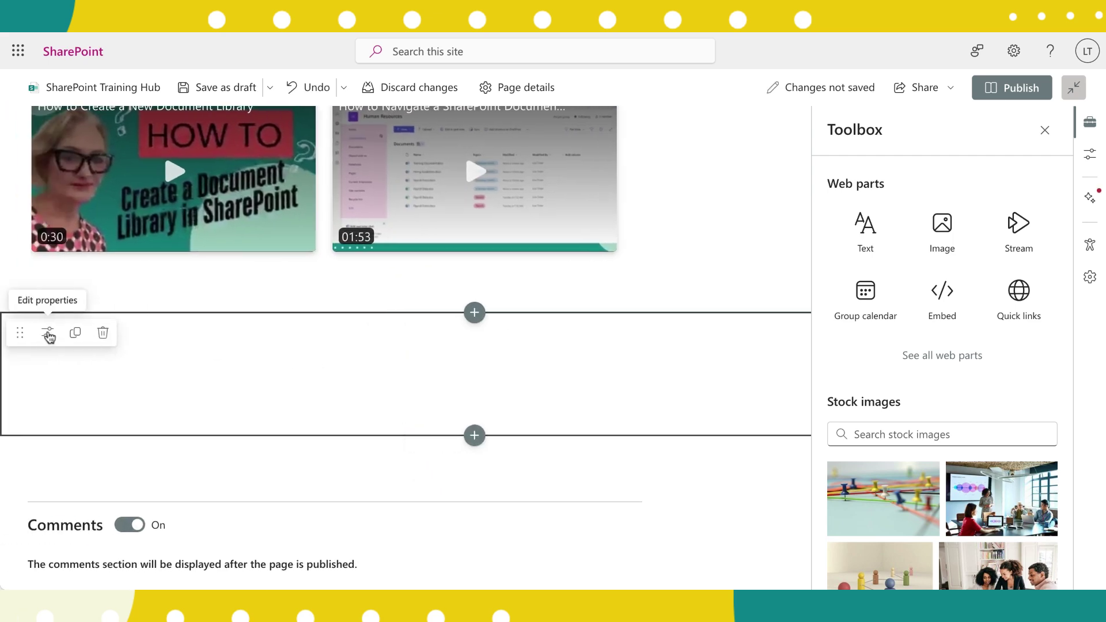
{"action": "left_click", "coordinate": [474, 338]}
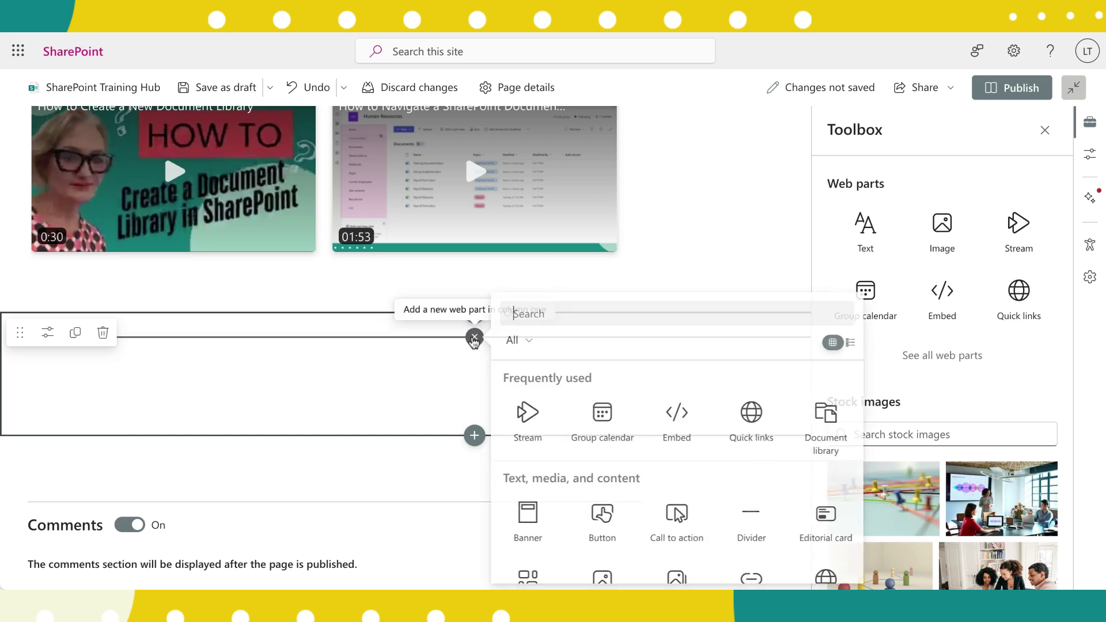
{"action": "left_click", "coordinate": [523, 409]}
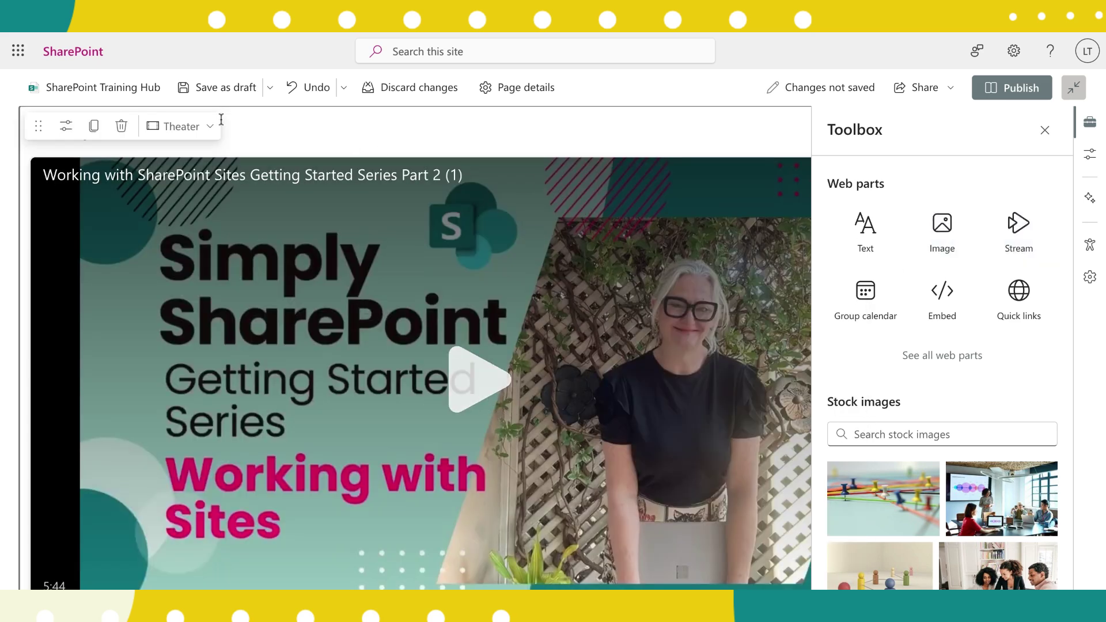
Step: Set the bottom Stream web part's source to the Metadata playlist and check its videos
{"action": "left_click", "coordinate": [72, 129]}
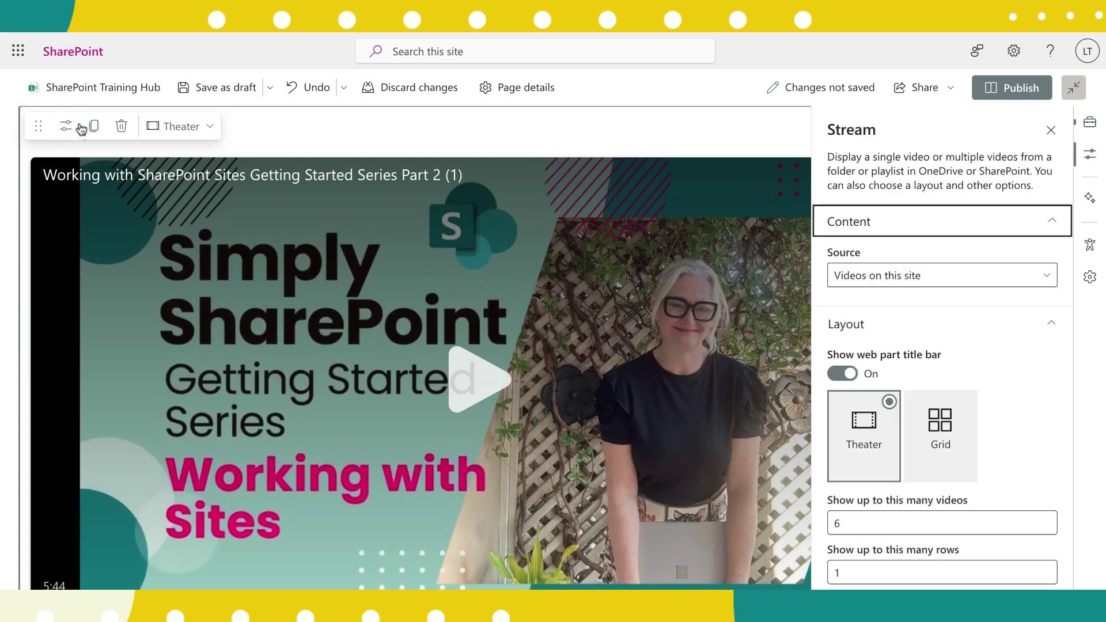
{"action": "left_click", "coordinate": [1008, 272]}
{"action": "left_click", "coordinate": [882, 356]}
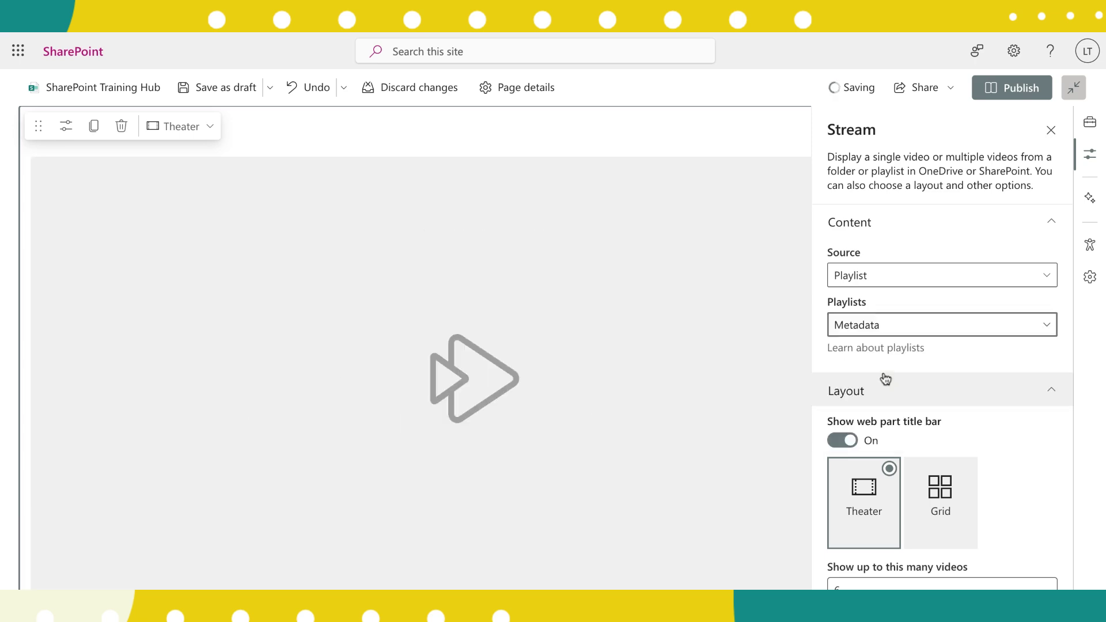
{"action": "scroll", "coordinate": [1032, 458], "scroll_direction": "down", "scroll_amount": 3}
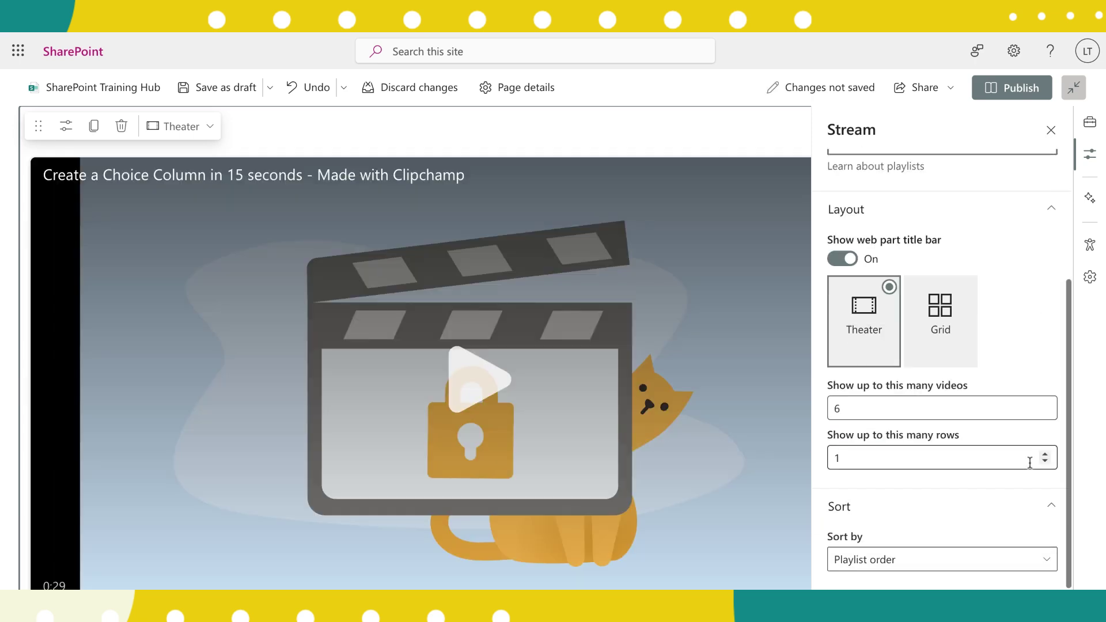
{"action": "scroll", "coordinate": [455, 380], "scroll_direction": "down", "scroll_amount": 5}
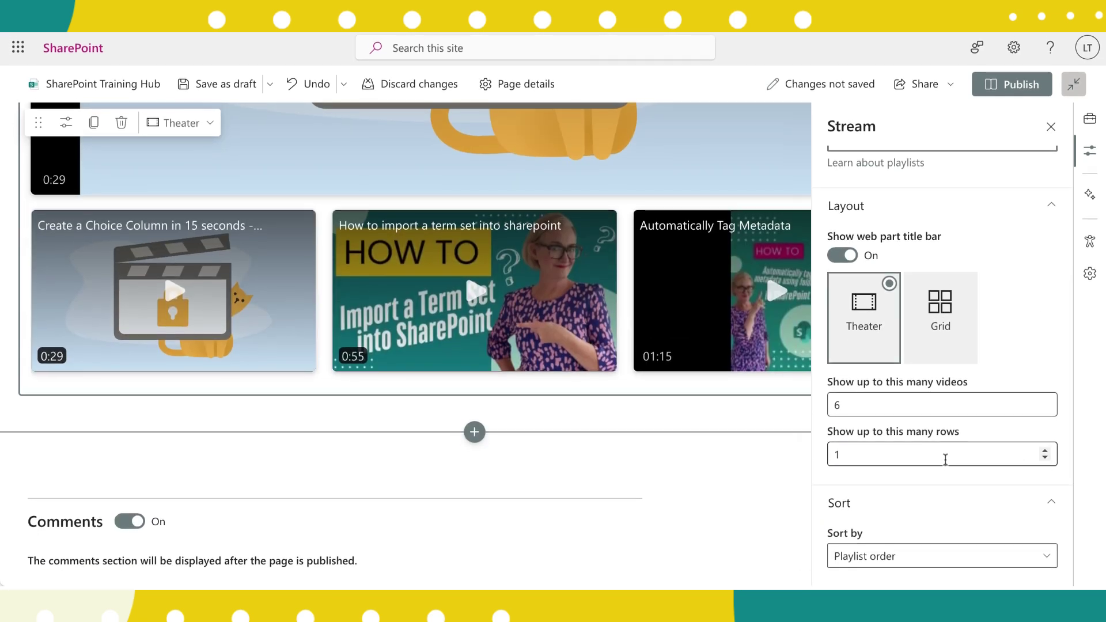
Step: Save the page with the new Metadata videos section as a draft
{"action": "scroll", "coordinate": [957, 464], "scroll_direction": "up", "scroll_amount": 3}
{"action": "scroll", "coordinate": [692, 311], "scroll_direction": "up", "scroll_amount": 3}
{"action": "scroll", "coordinate": [692, 312], "scroll_direction": "up", "scroll_amount": 5}
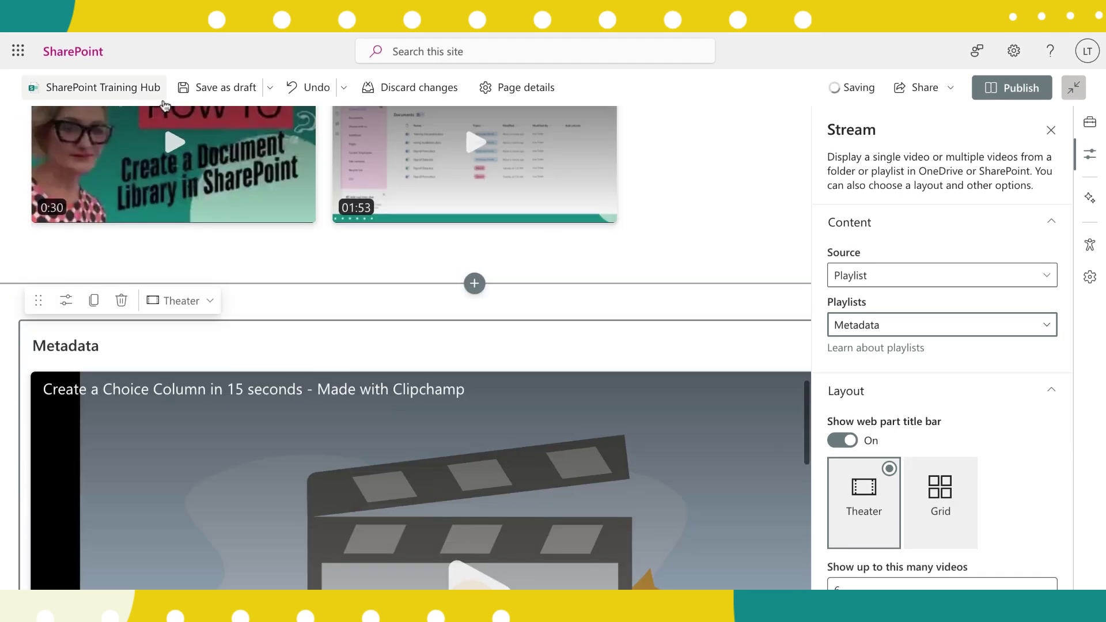
{"action": "left_click", "coordinate": [224, 88]}
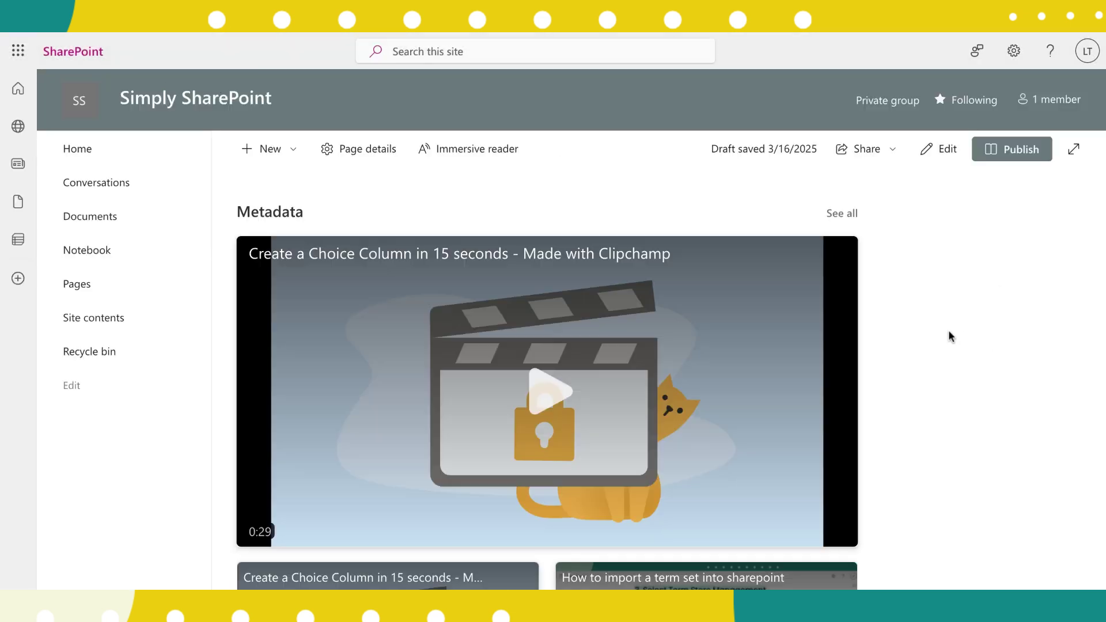
Step: Review the draft page from the title and welcome text through the Latest Videos, Sites, Document Libraries and Metadata web parts
{"action": "scroll", "coordinate": [948, 330], "scroll_direction": "up", "scroll_amount": 15}
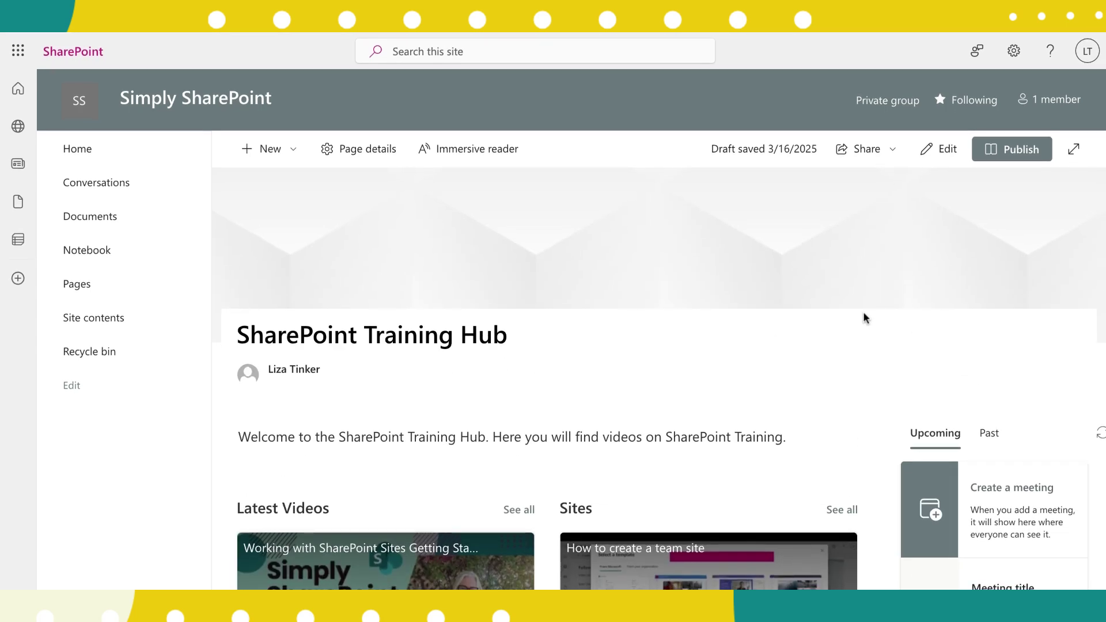
{"action": "scroll", "coordinate": [863, 314], "scroll_direction": "down", "scroll_amount": 1}
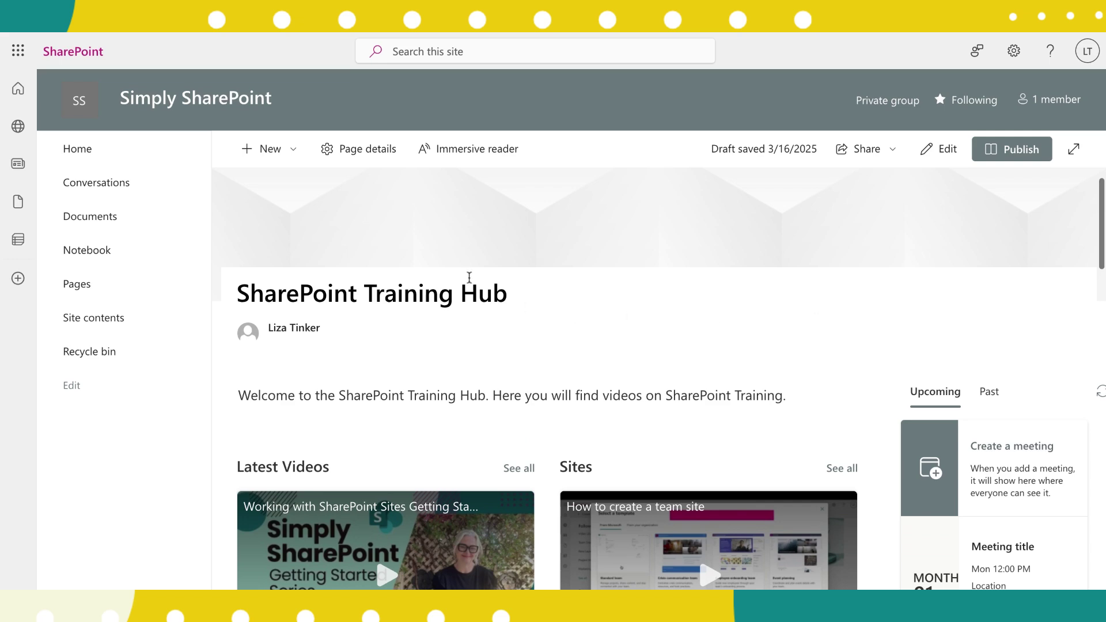
{"action": "scroll", "coordinate": [458, 313], "scroll_direction": "down", "scroll_amount": 3}
{"action": "scroll", "coordinate": [671, 322], "scroll_direction": "up", "scroll_amount": 3}
{"action": "scroll", "coordinate": [779, 386], "scroll_direction": "down", "scroll_amount": 5}
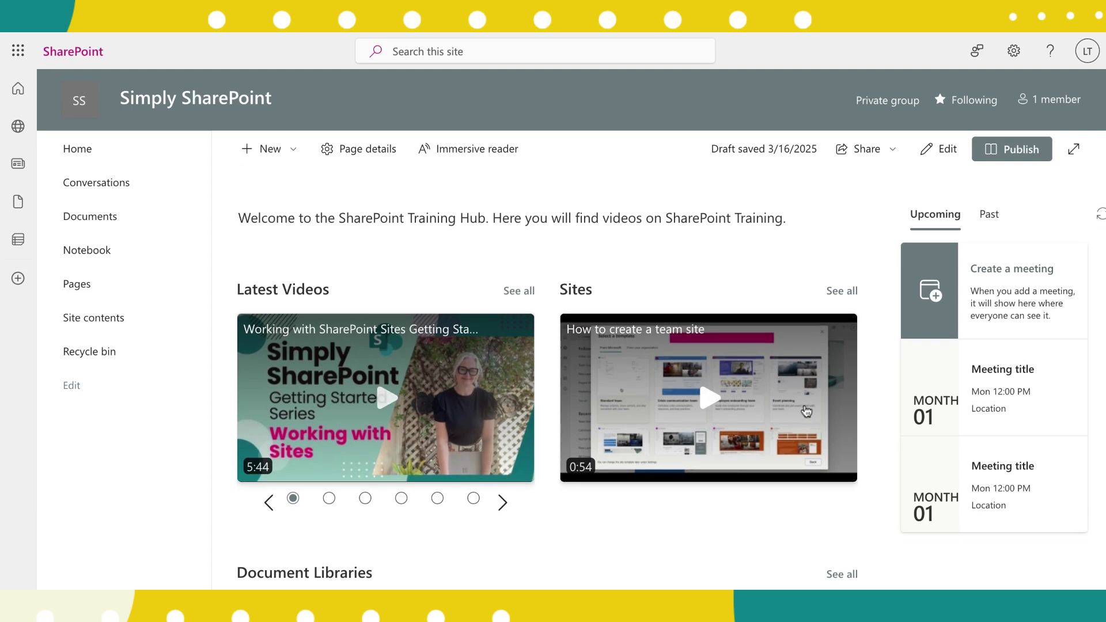
{"action": "scroll", "coordinate": [805, 410], "scroll_direction": "down", "scroll_amount": 4}
{"action": "scroll", "coordinate": [795, 406], "scroll_direction": "down", "scroll_amount": 8}
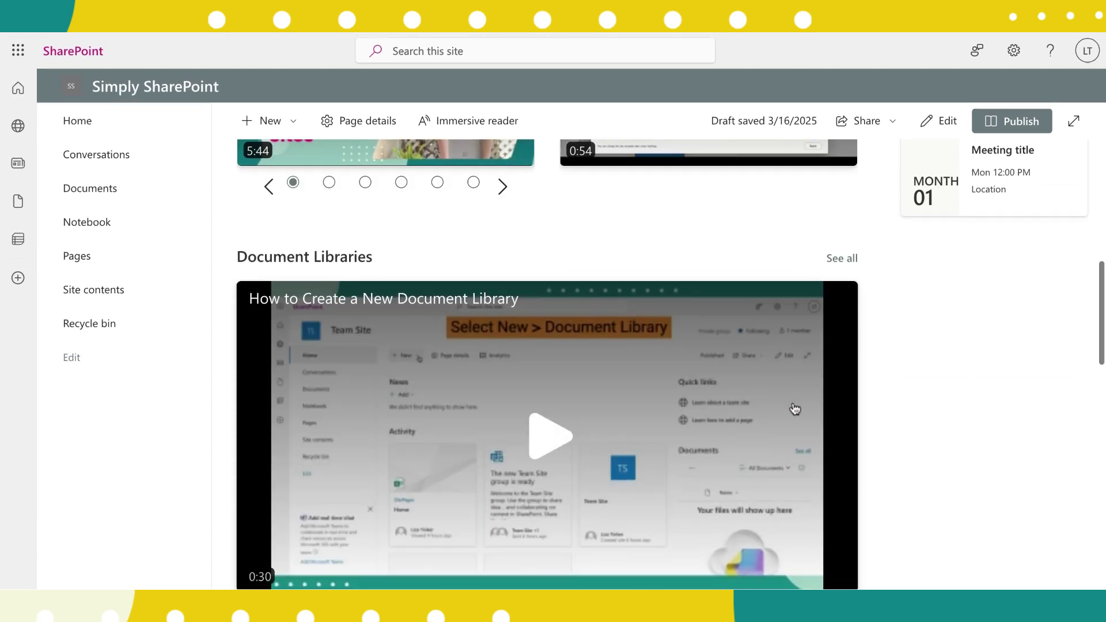
{"action": "scroll", "coordinate": [777, 403], "scroll_direction": "down", "scroll_amount": 9}
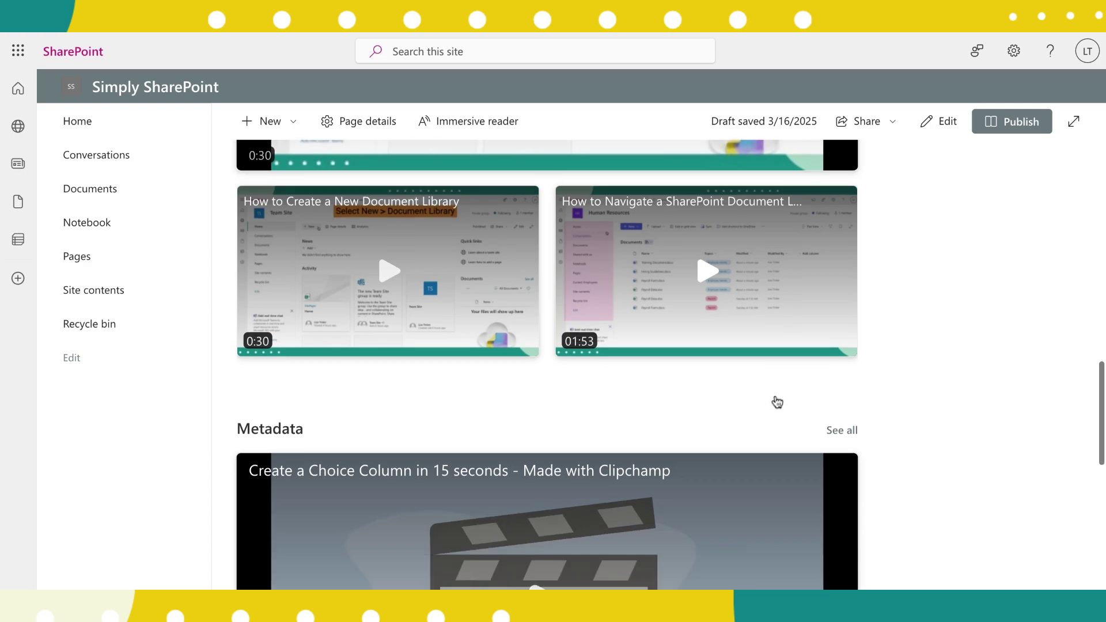
{"action": "scroll", "coordinate": [777, 396], "scroll_direction": "down", "scroll_amount": 2}
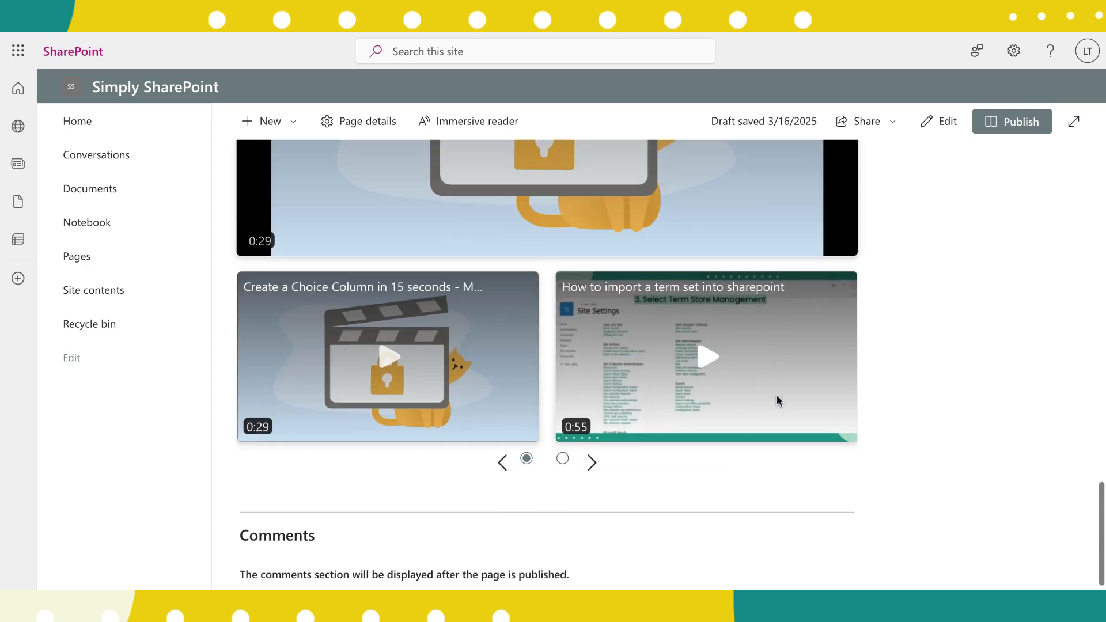
{"action": "scroll", "coordinate": [777, 396], "scroll_direction": "up", "scroll_amount": 20}
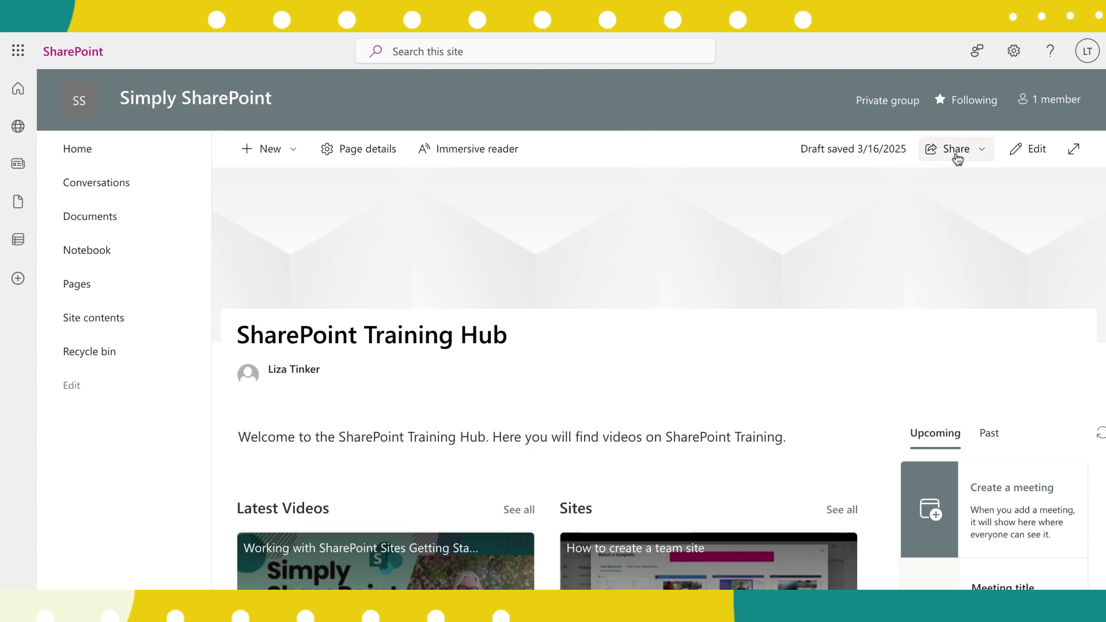
Step: Reopen the page for editing and replace the welcome text with the copied "Welcome to the Simply SharePoint Training Hub!" introduction, adding a blank line below its heading
{"action": "left_click", "coordinate": [1034, 149]}
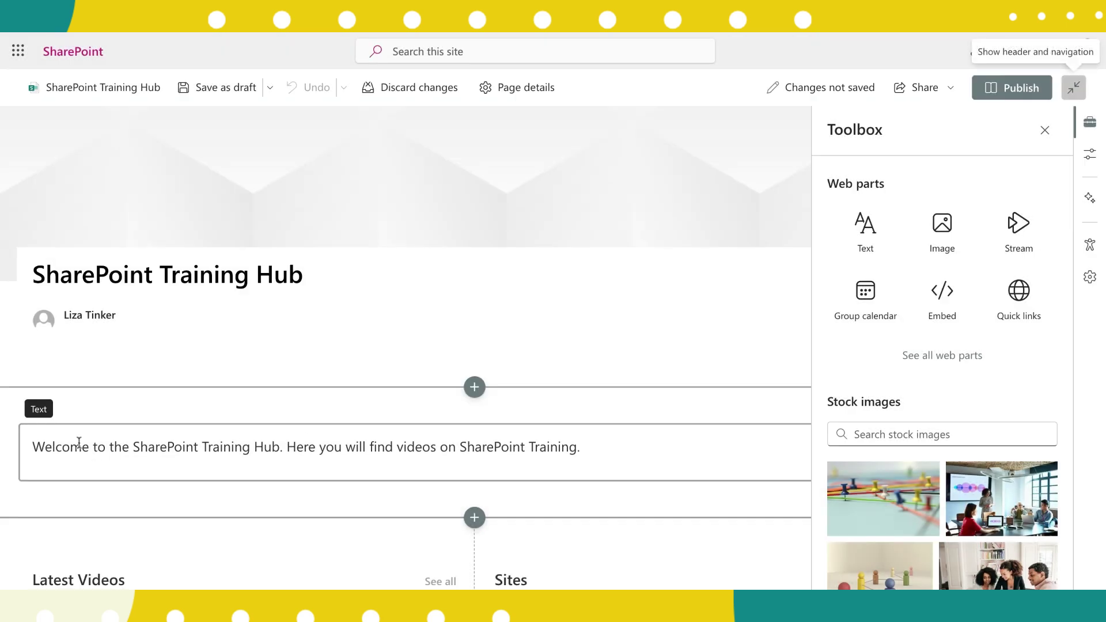
{"action": "left_click", "coordinate": [79, 445]}
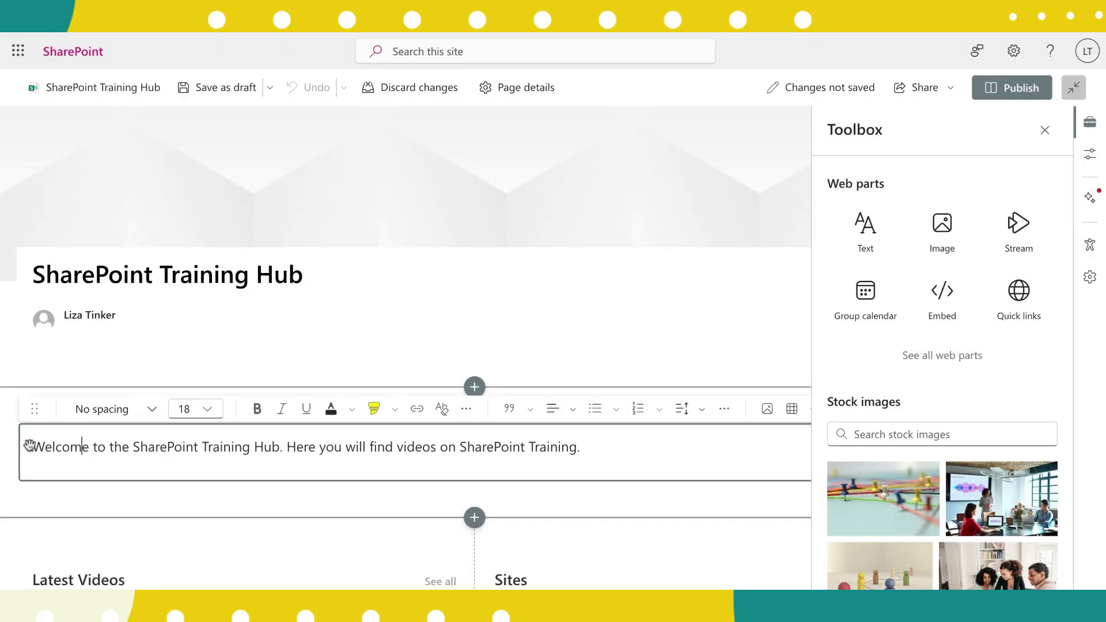
{"action": "left_click_drag", "start_coordinate": [31, 445], "coordinate": [251, 468]}
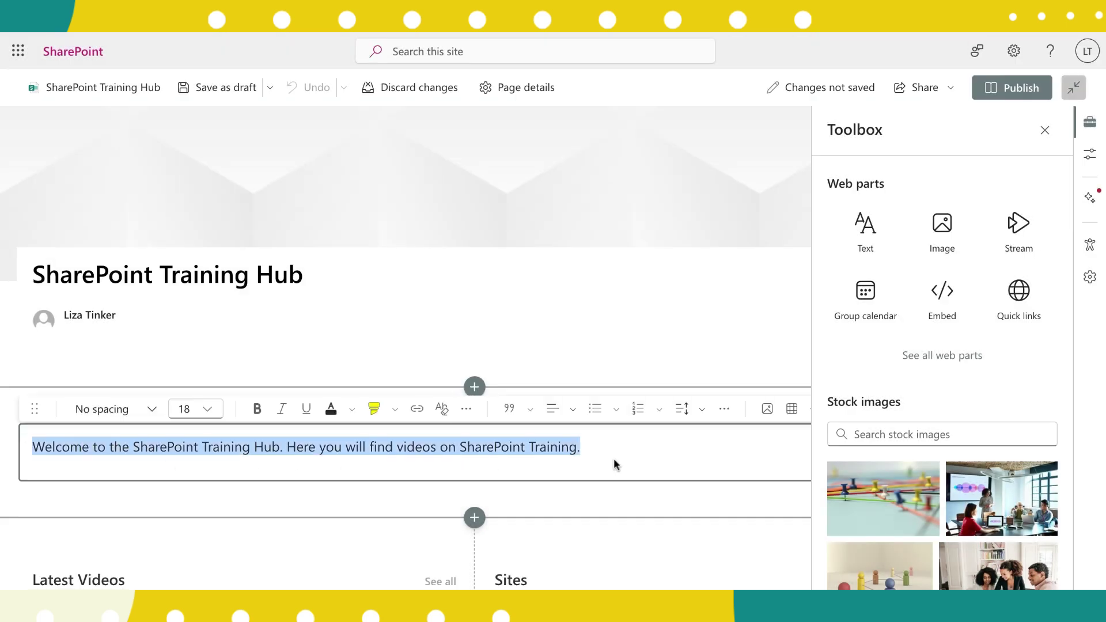
{"action": "key", "text": "ctrl+v"}
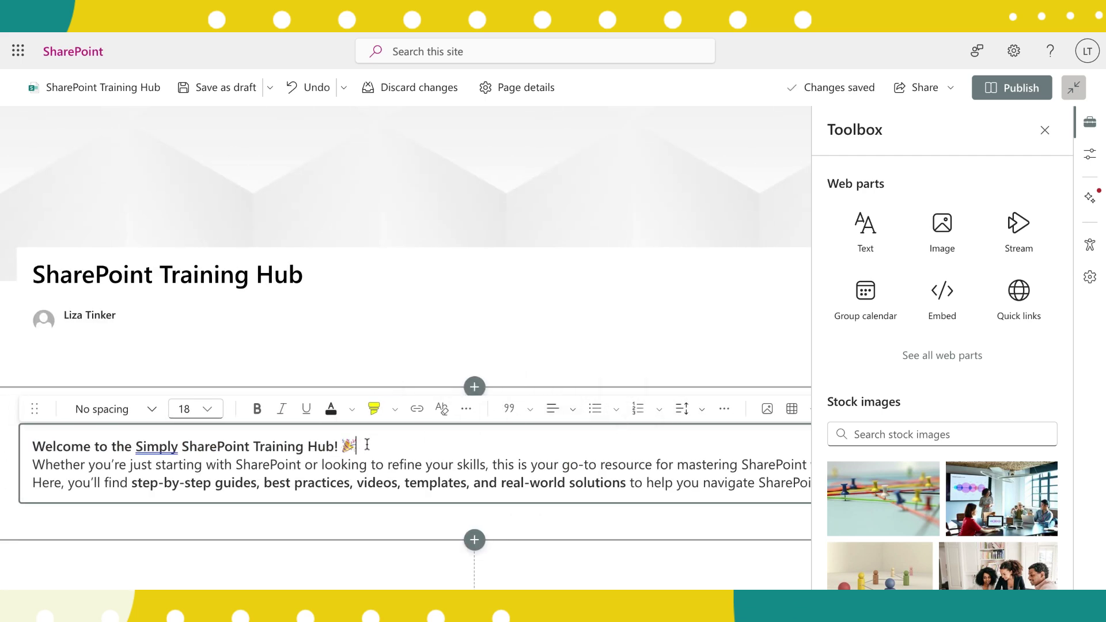
{"action": "key", "text": "Return"}
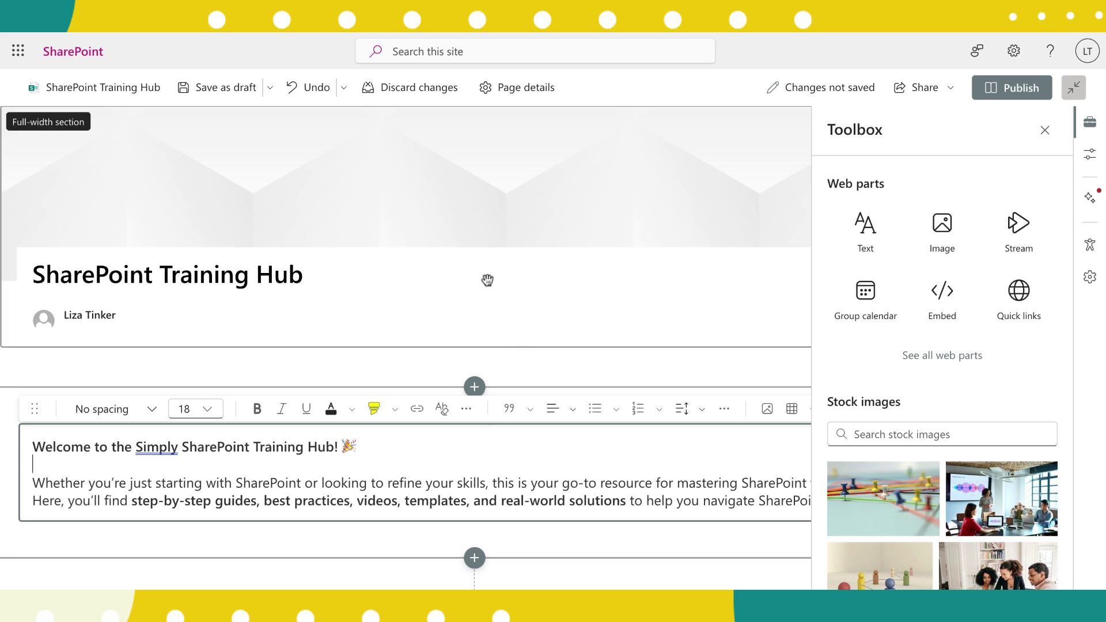
Step: Change the title banner's layout to Color block and upload the picture of chairs and a projector screen on a keyboard as its background
{"action": "left_click", "coordinate": [403, 239]}
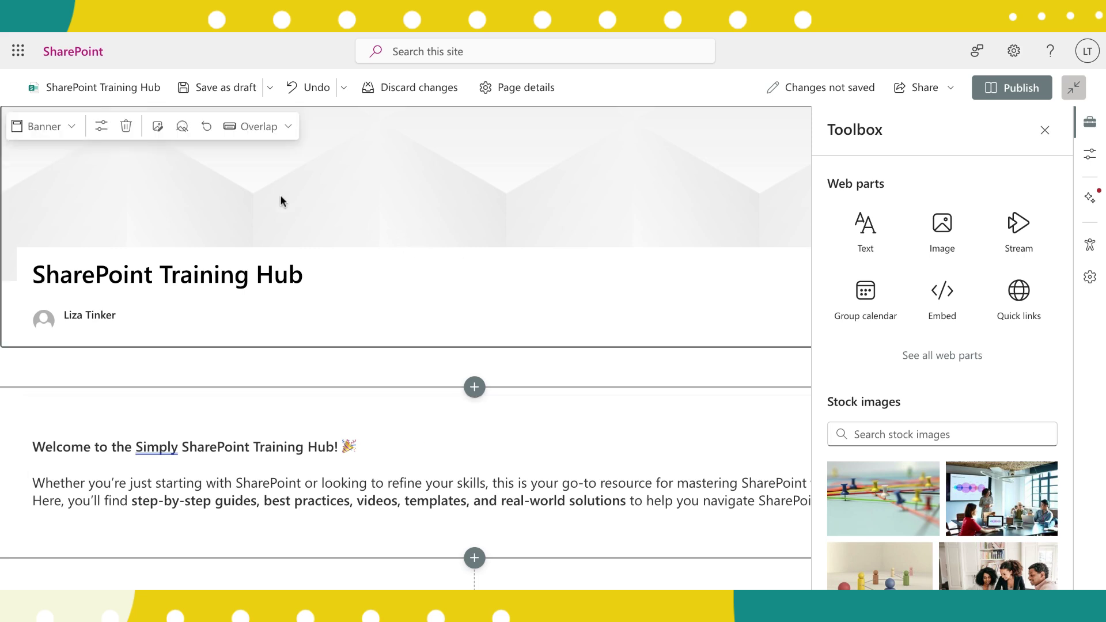
{"action": "left_click", "coordinate": [285, 131]}
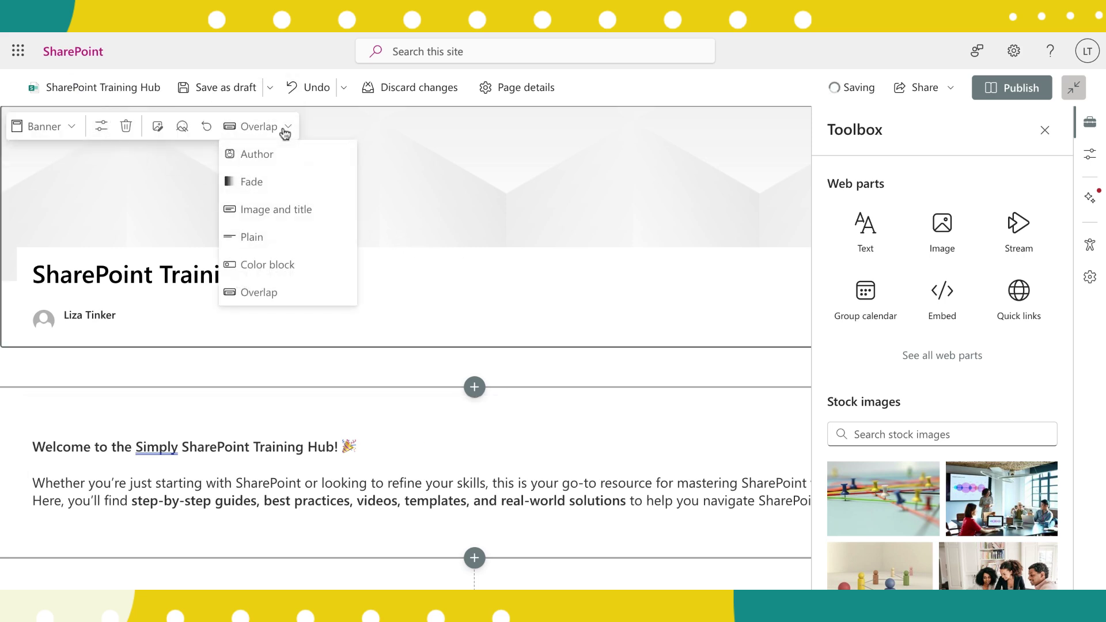
{"action": "left_click", "coordinate": [274, 265]}
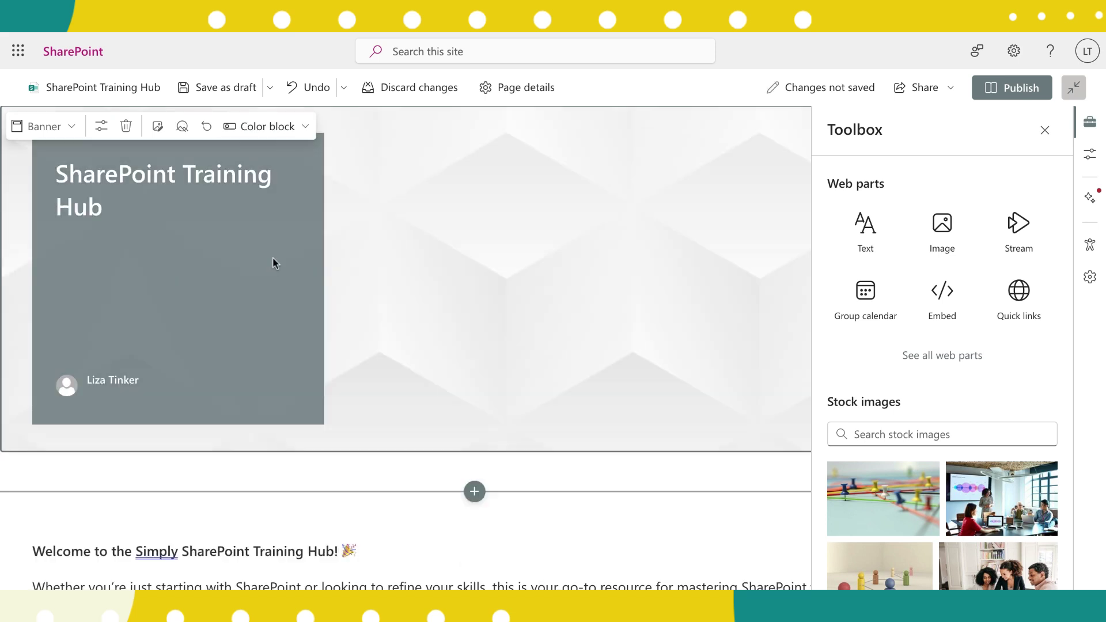
{"action": "left_click", "coordinate": [159, 127]}
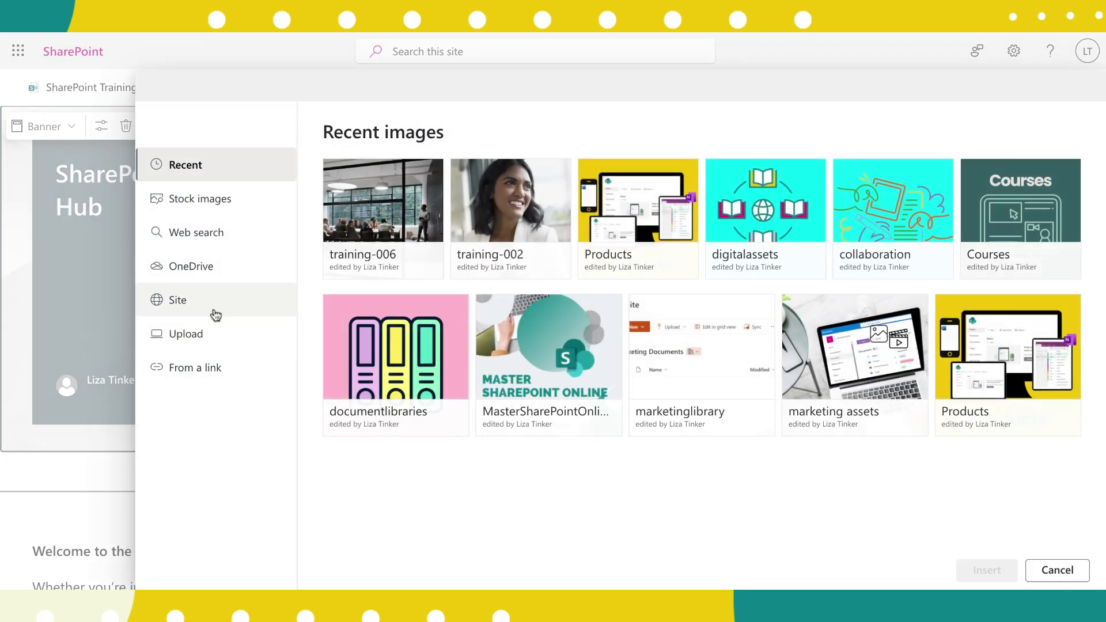
{"action": "left_click", "coordinate": [192, 339]}
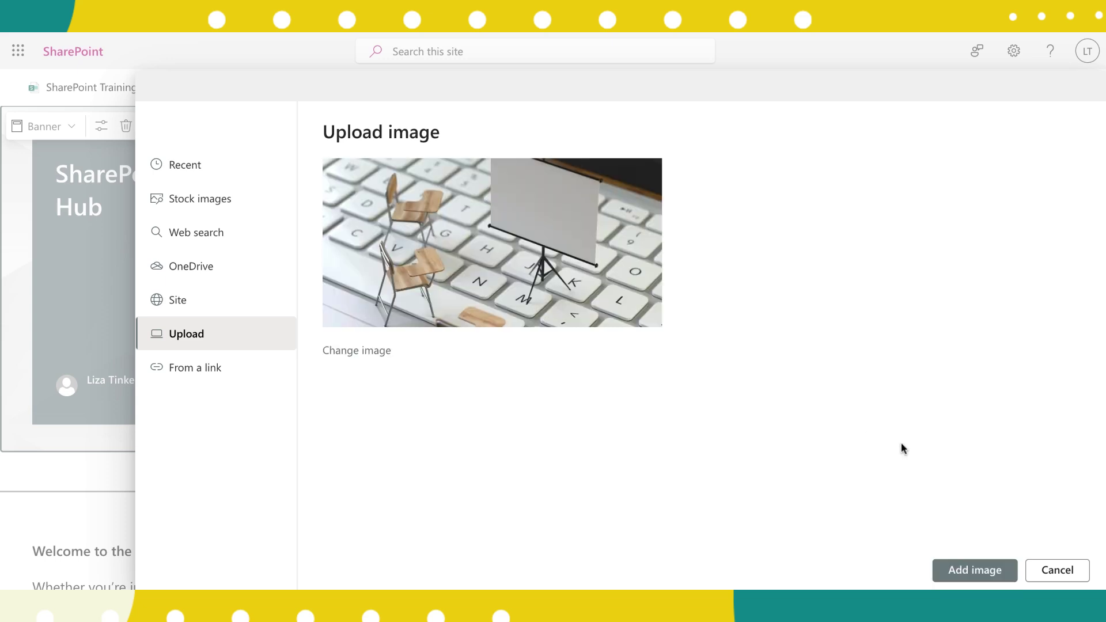
{"action": "left_click", "coordinate": [992, 570]}
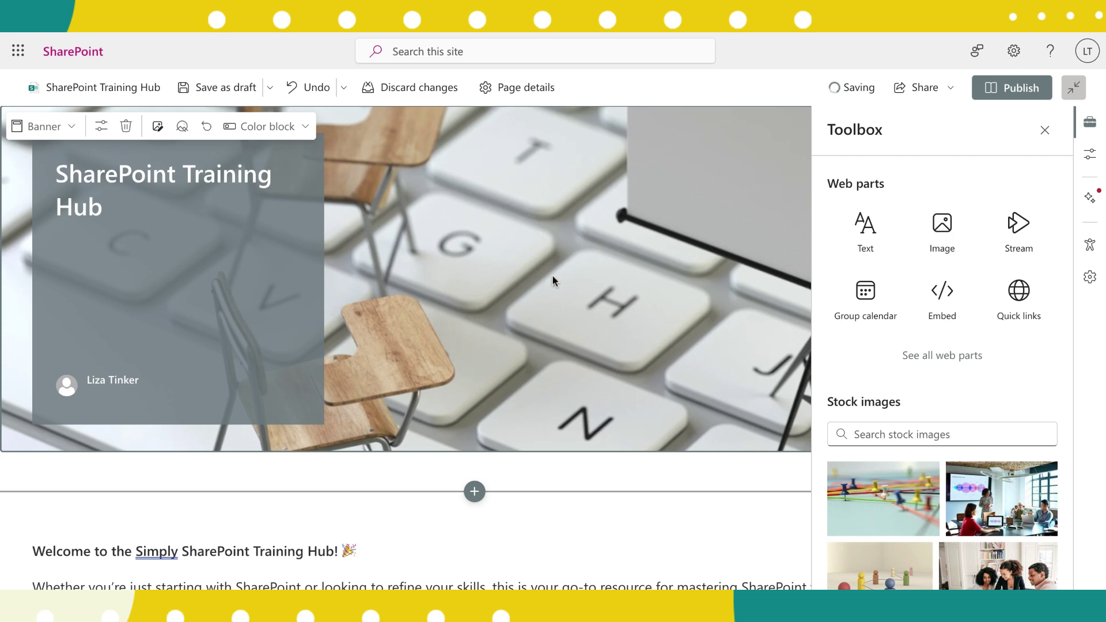
Step: Save the page as a draft and review its new banner and welcome text
{"action": "left_click", "coordinate": [217, 90]}
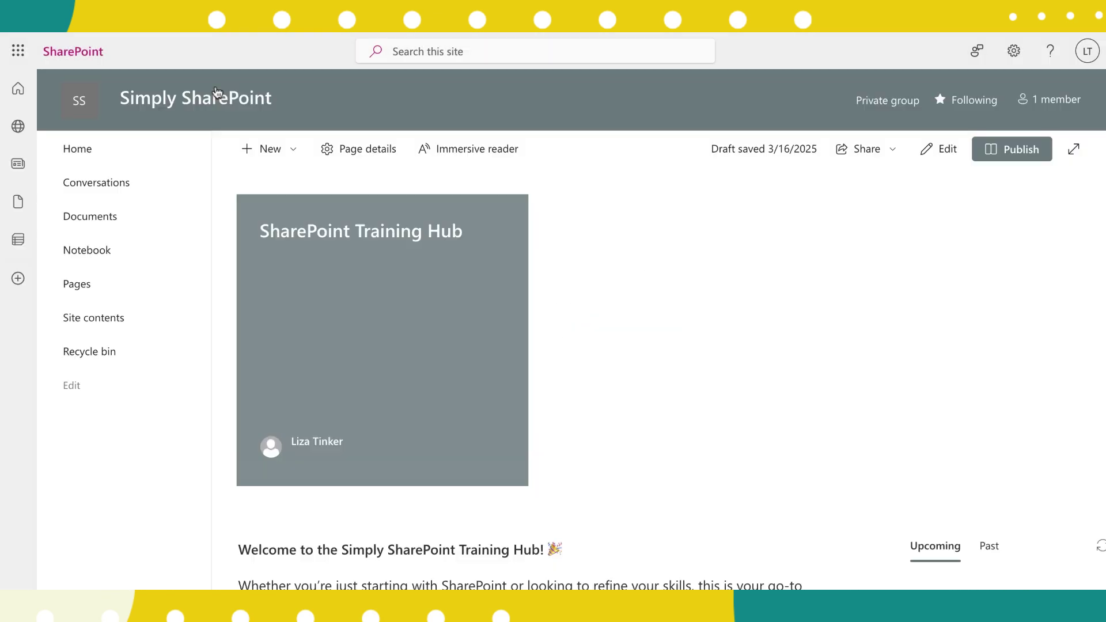
{"action": "scroll", "coordinate": [1003, 351], "scroll_direction": "down", "scroll_amount": 7}
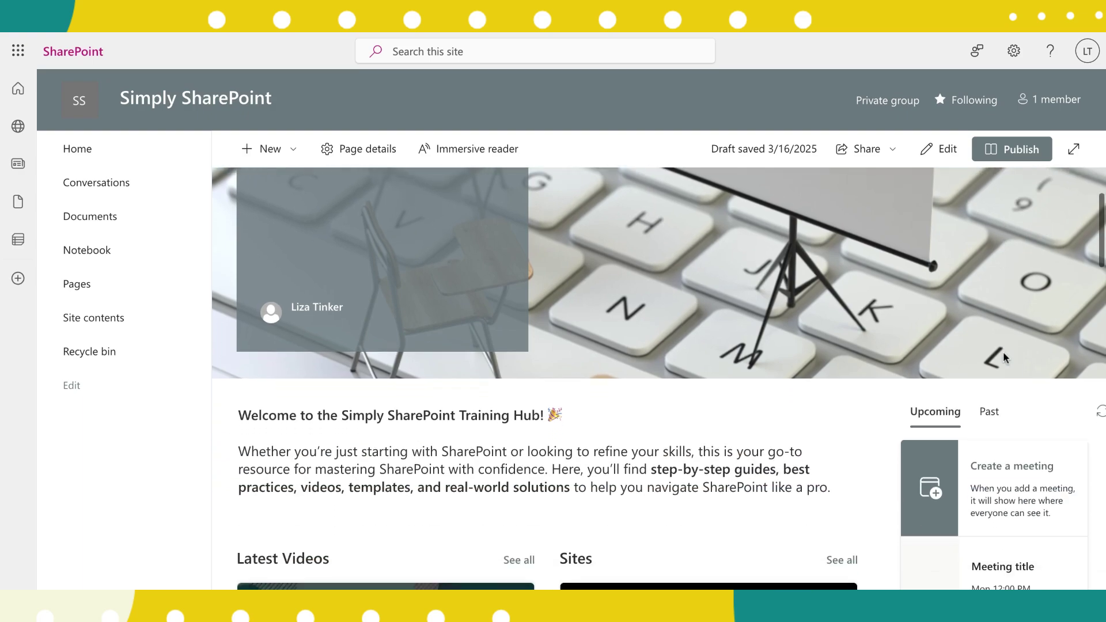
{"action": "scroll", "coordinate": [1003, 351], "scroll_direction": "down", "scroll_amount": 2}
{"action": "scroll", "coordinate": [1004, 351], "scroll_direction": "up", "scroll_amount": 10}
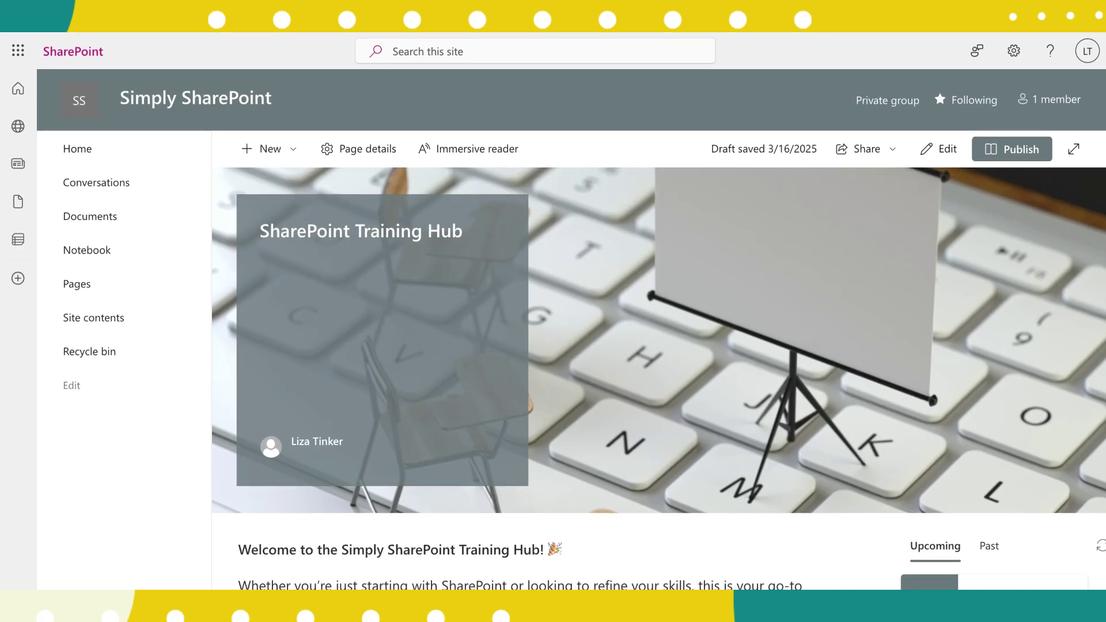
Step: Publish the SharePoint Training Hub page and add it to the site navigation
{"action": "left_click", "coordinate": [1021, 151]}
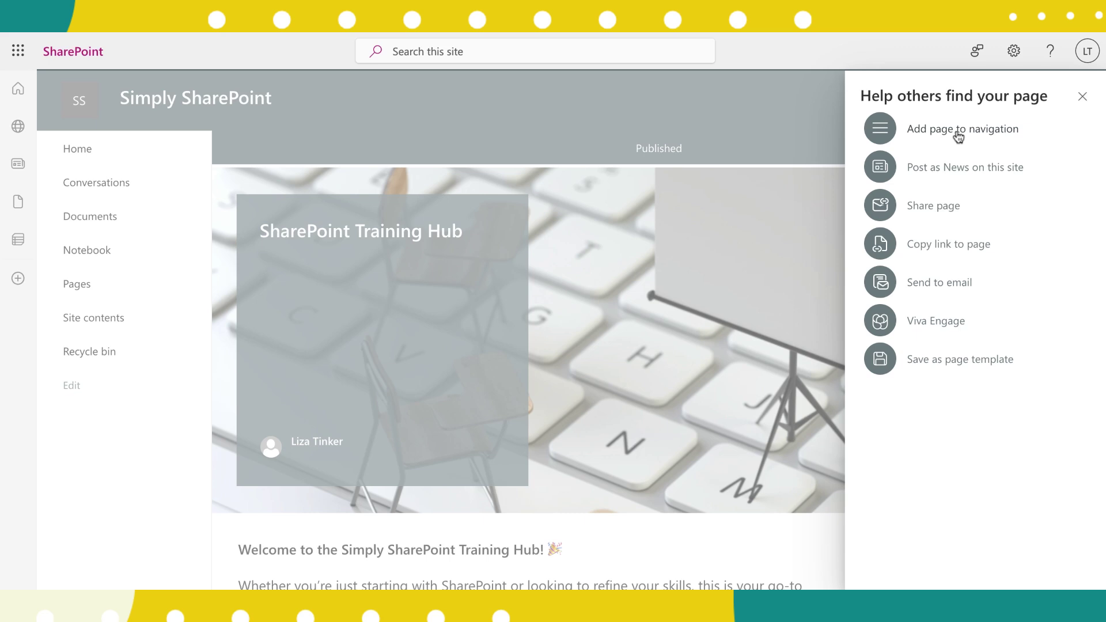
{"action": "left_click", "coordinate": [958, 136]}
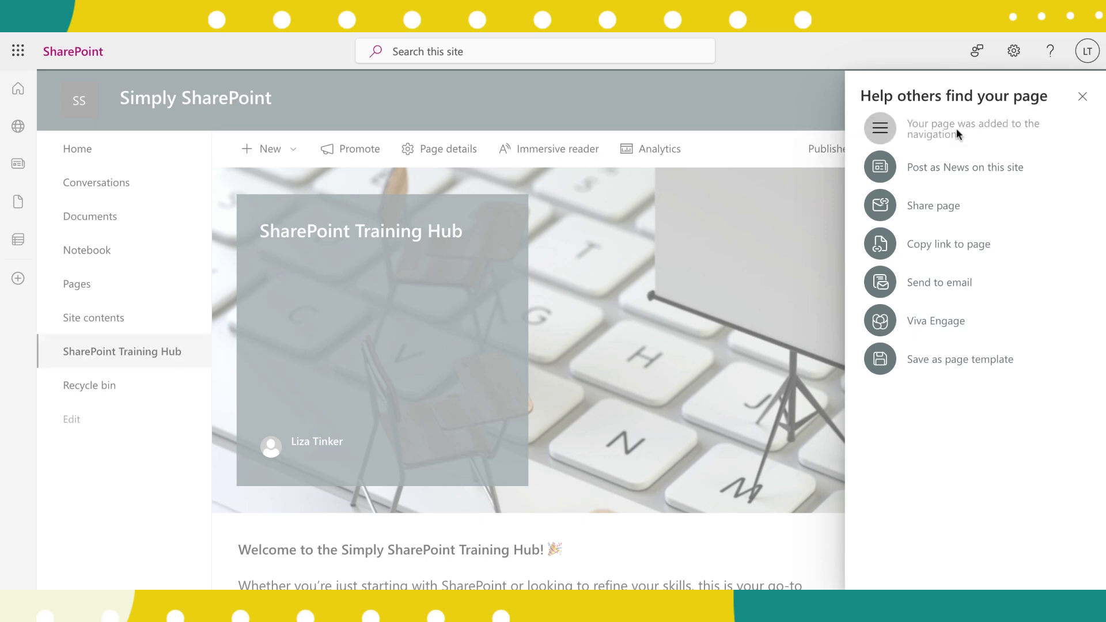
Step: Post the page as News on this site and look over the published page
{"action": "left_click", "coordinate": [934, 172]}
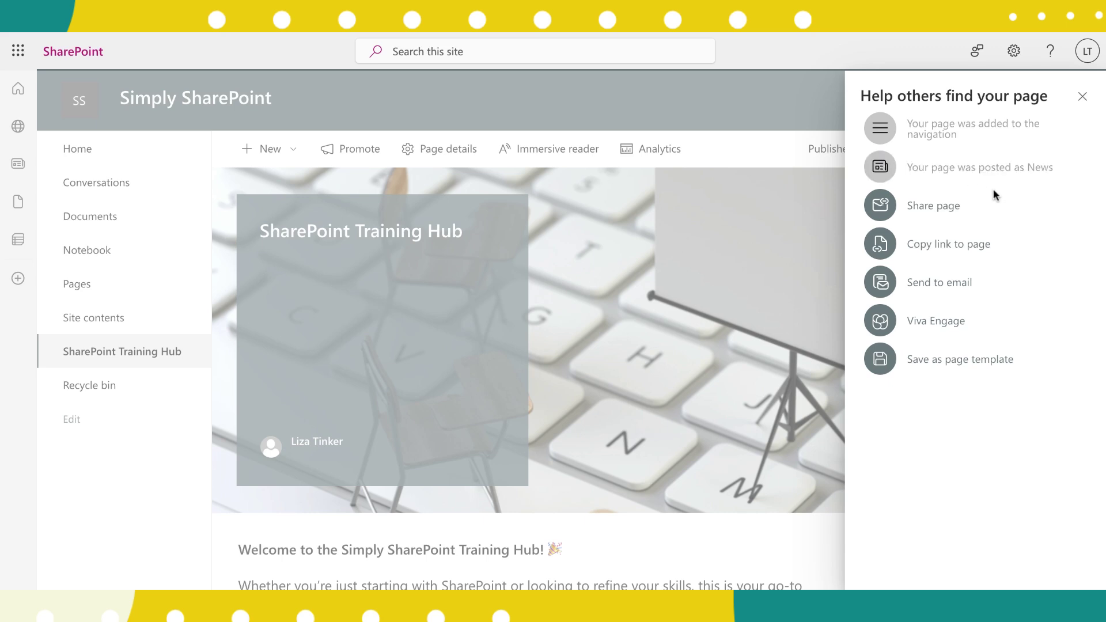
{"action": "left_click", "coordinate": [1083, 99]}
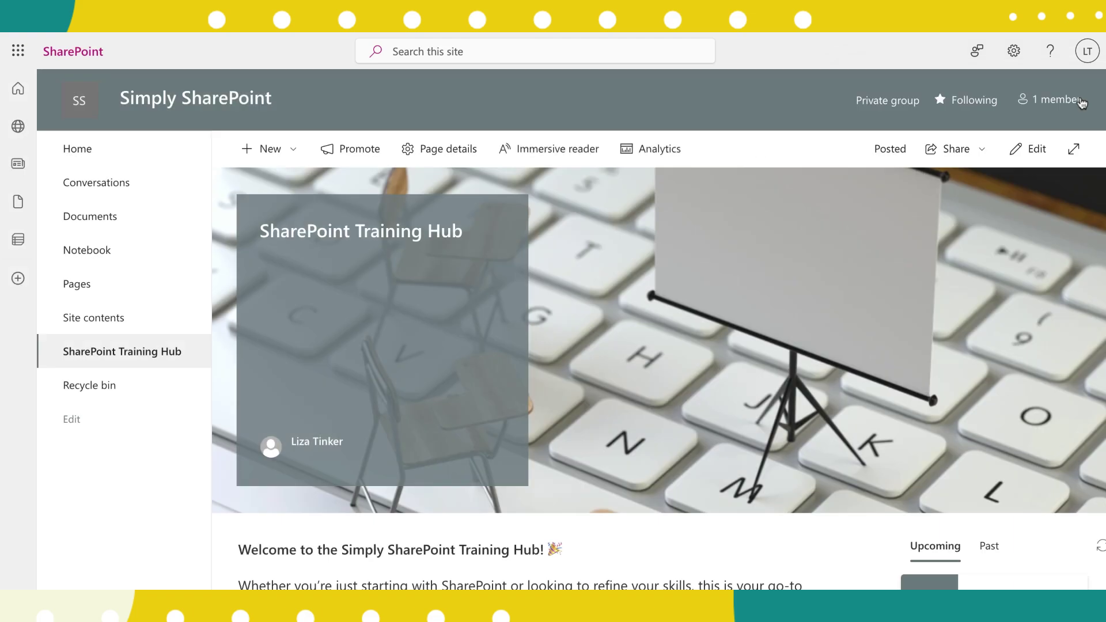
{"action": "scroll", "coordinate": [595, 302], "scroll_direction": "down", "scroll_amount": 10}
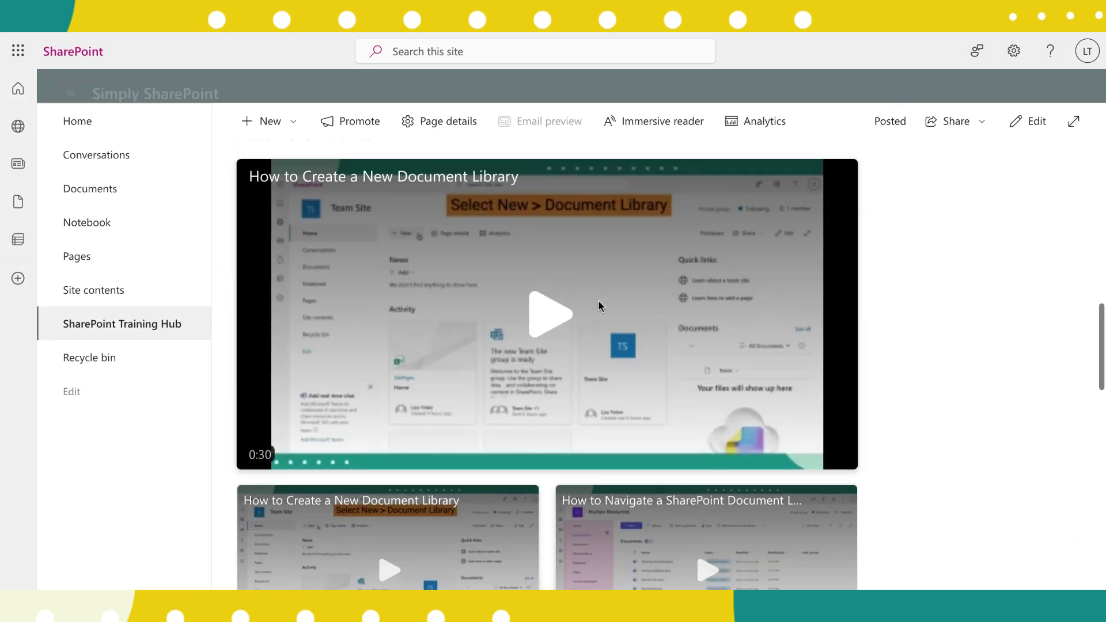
{"action": "scroll", "coordinate": [598, 299], "scroll_direction": "up", "scroll_amount": 10}
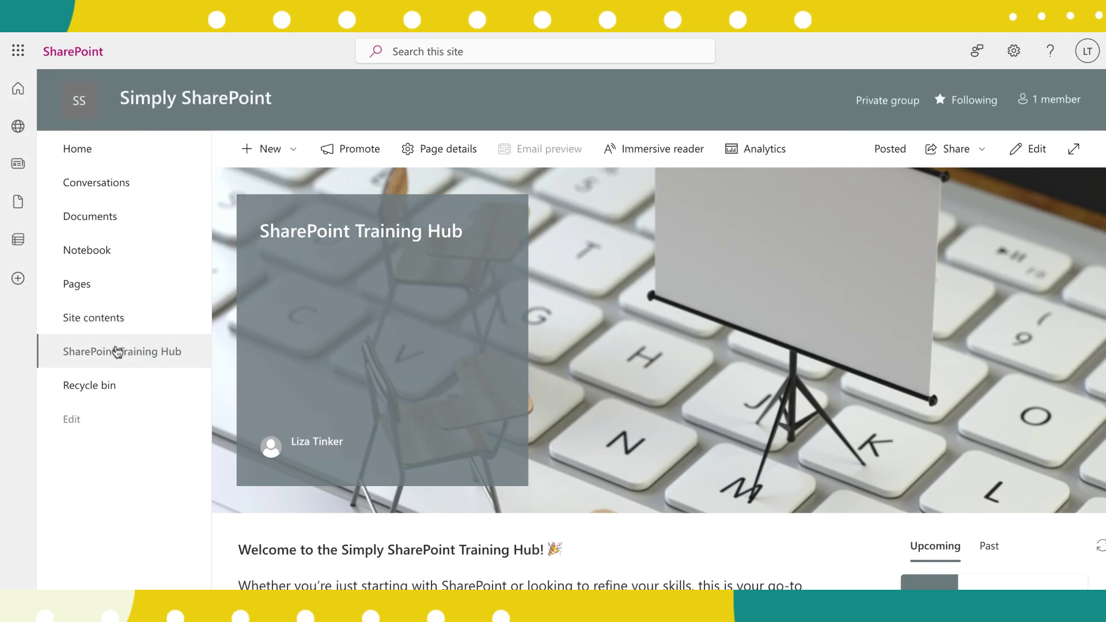
Step: Go to the Simply SharePoint home page and check its News section for the Training Hub post
{"action": "left_click", "coordinate": [84, 153]}
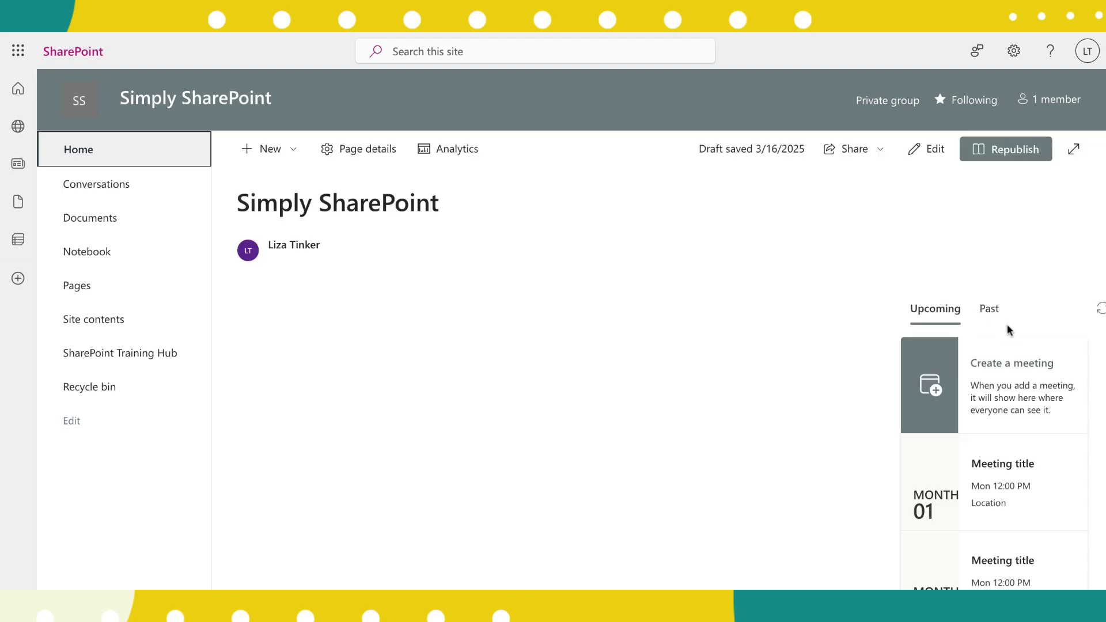
{"action": "scroll", "coordinate": [819, 306], "scroll_direction": "down", "scroll_amount": 2}
{"action": "scroll", "coordinate": [819, 307], "scroll_direction": "up", "scroll_amount": 2}
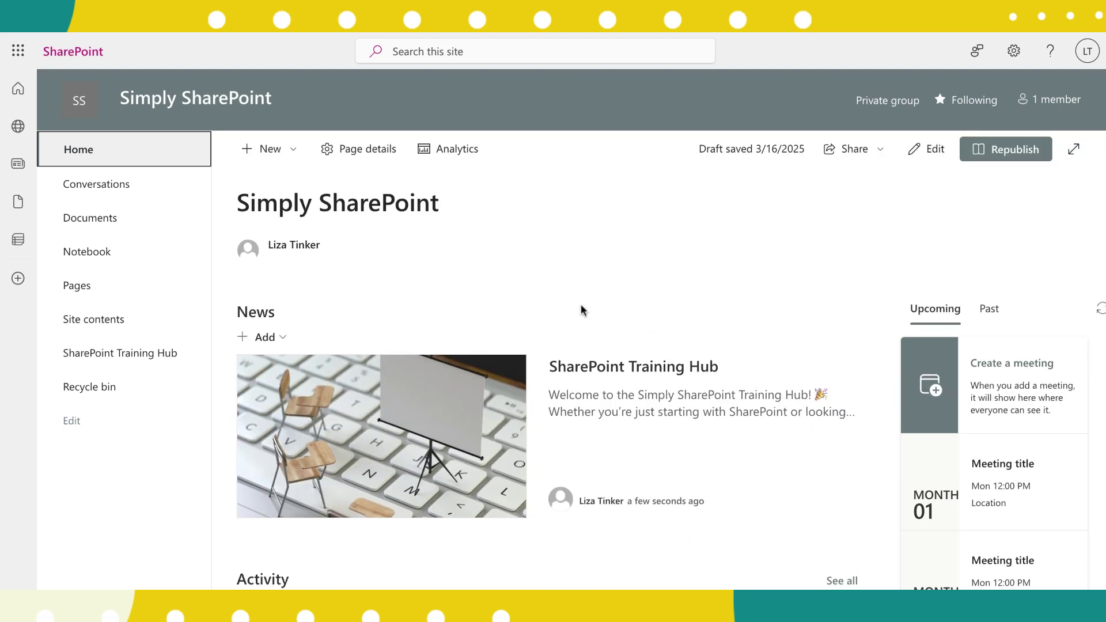